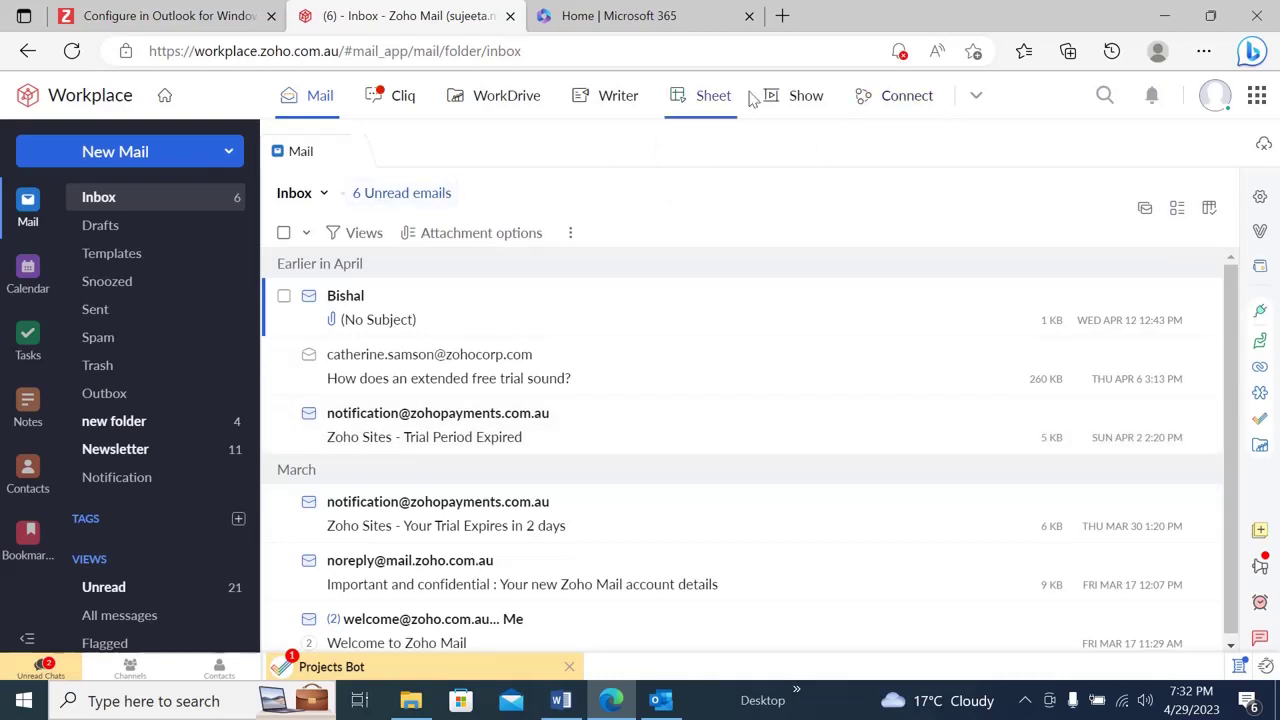
- Check the Zoho account profile, then switch to the 'Configure in Outlook for Windows' help article
click(1212, 100)
click(165, 12)
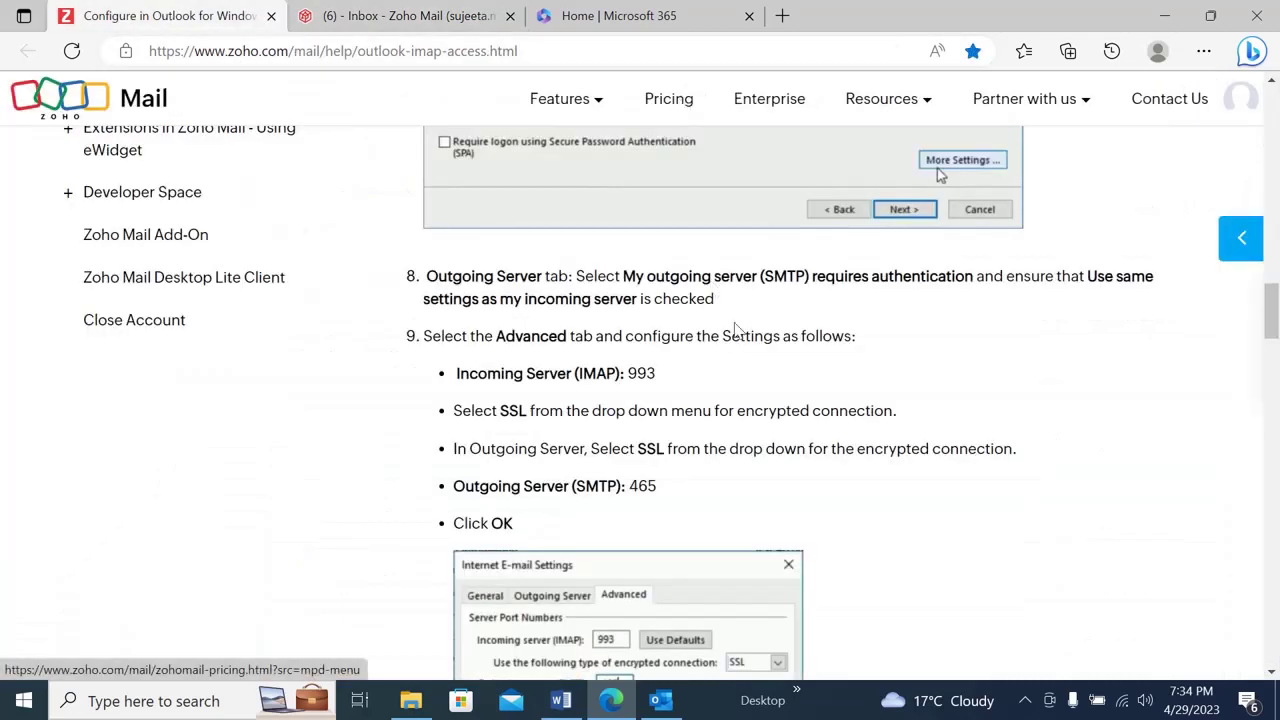
- Read the 'Steps to Configure Zoho Mail account as IMAP in Outlook for Windows', then return to the inbox
drag(1275, 305, 1272, 155)
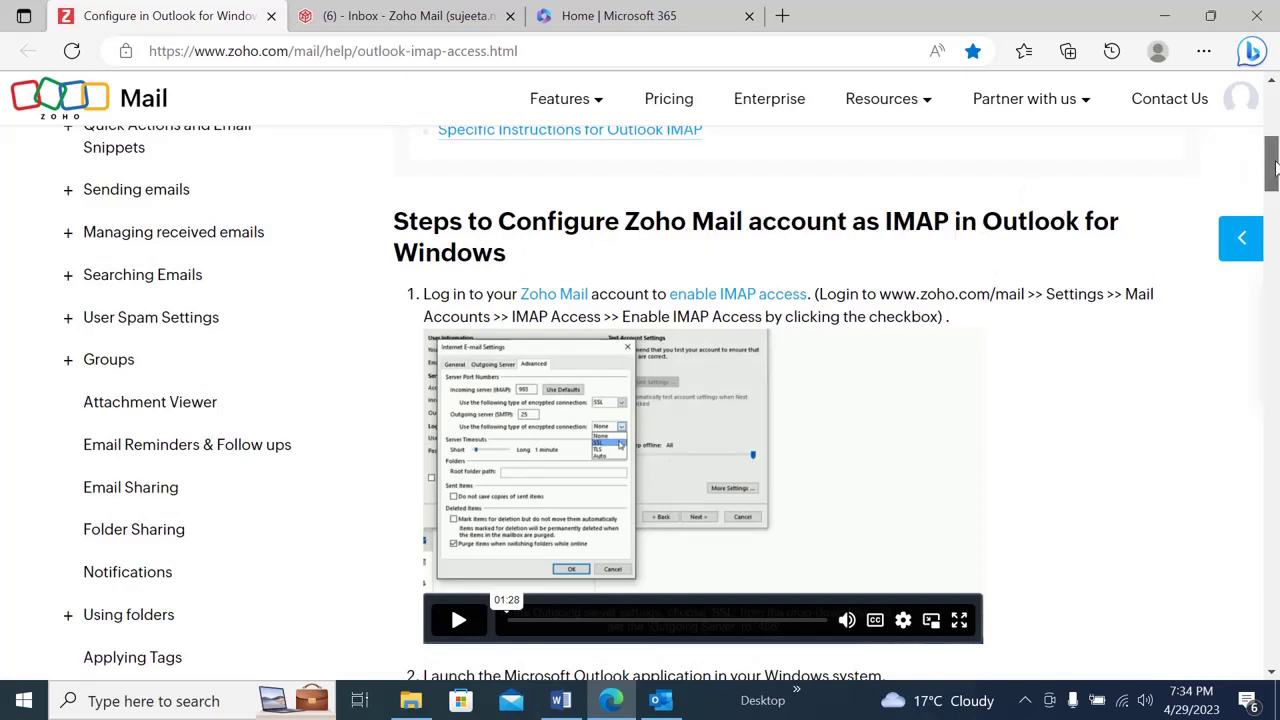
drag(1275, 167, 1275, 172)
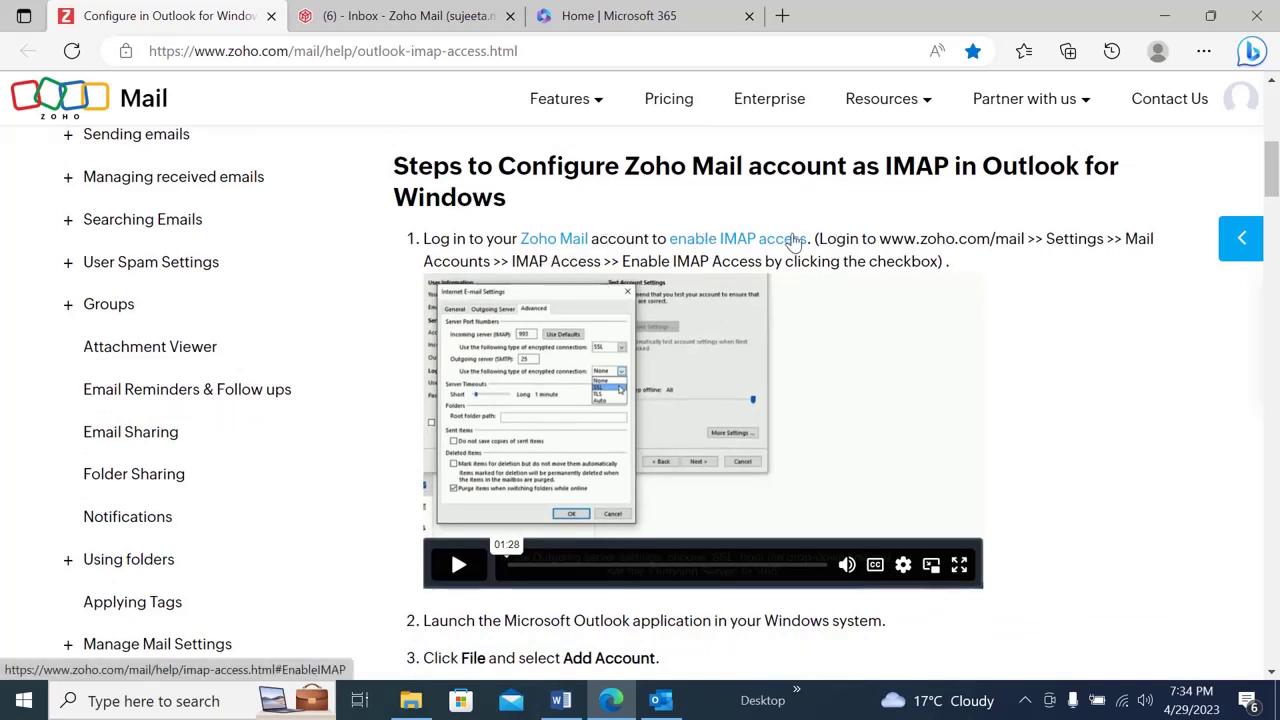
drag(1275, 178, 1275, 180)
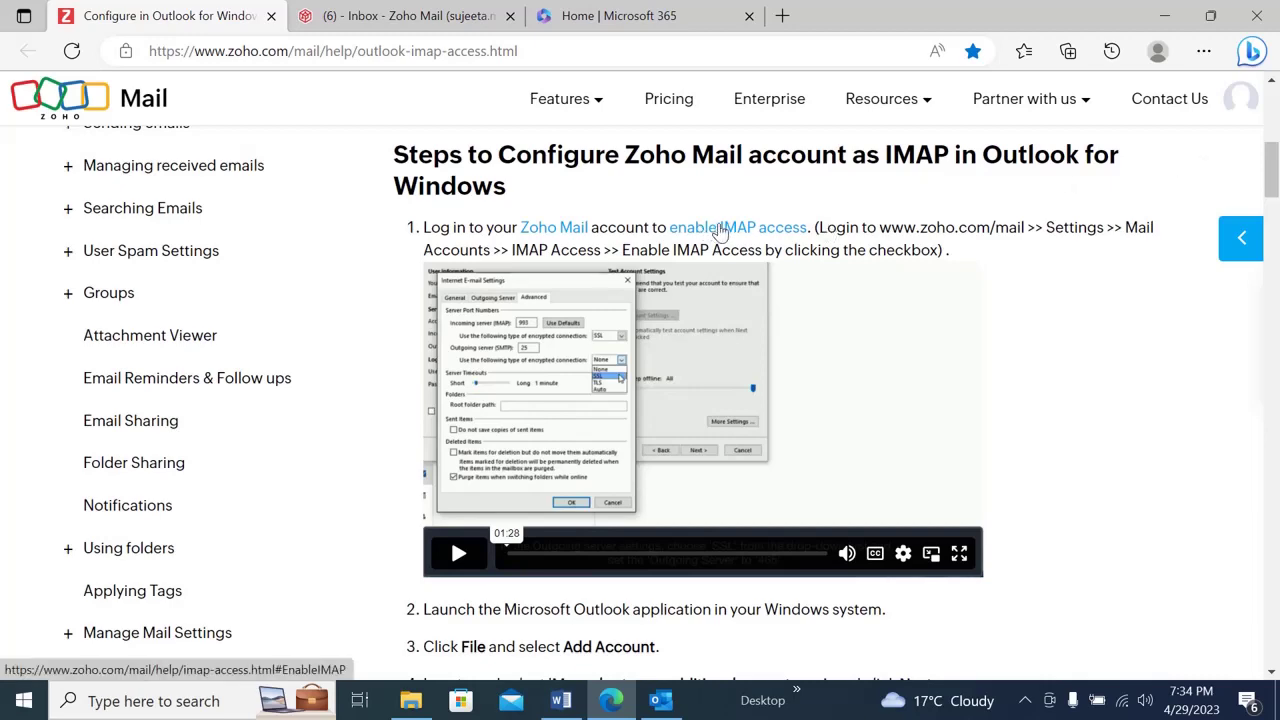
click(400, 12)
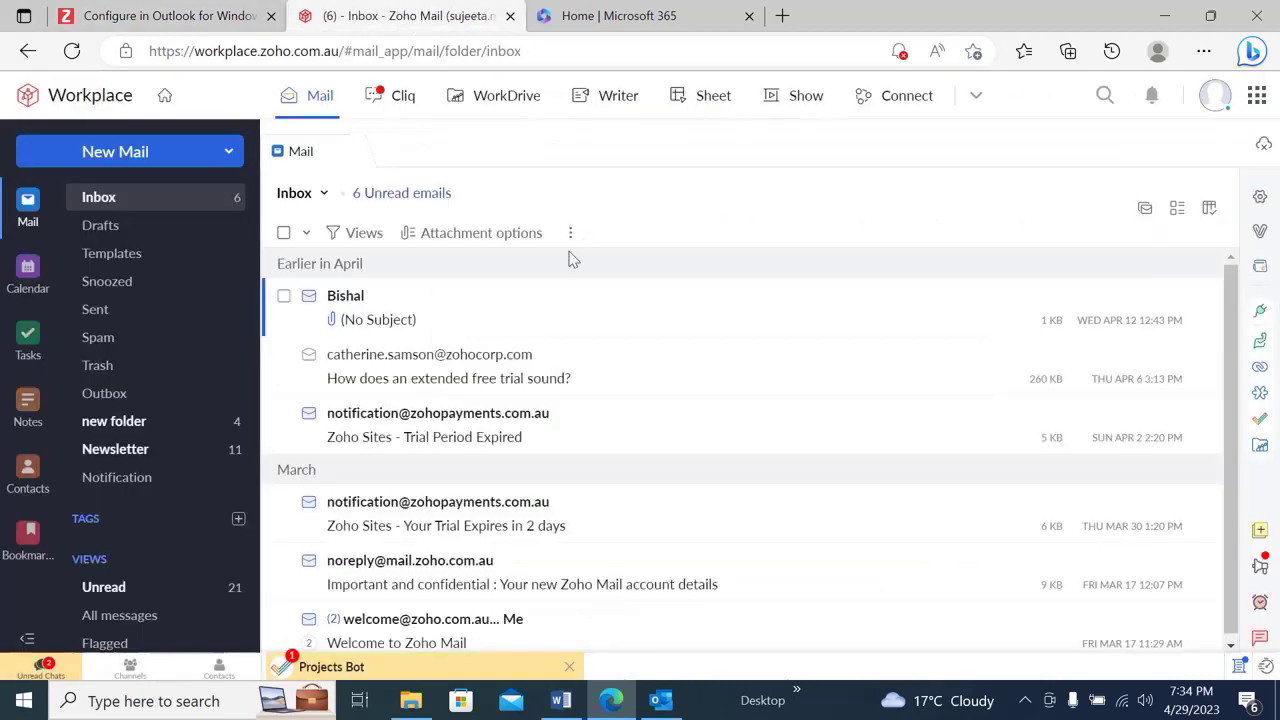
click(1260, 197)
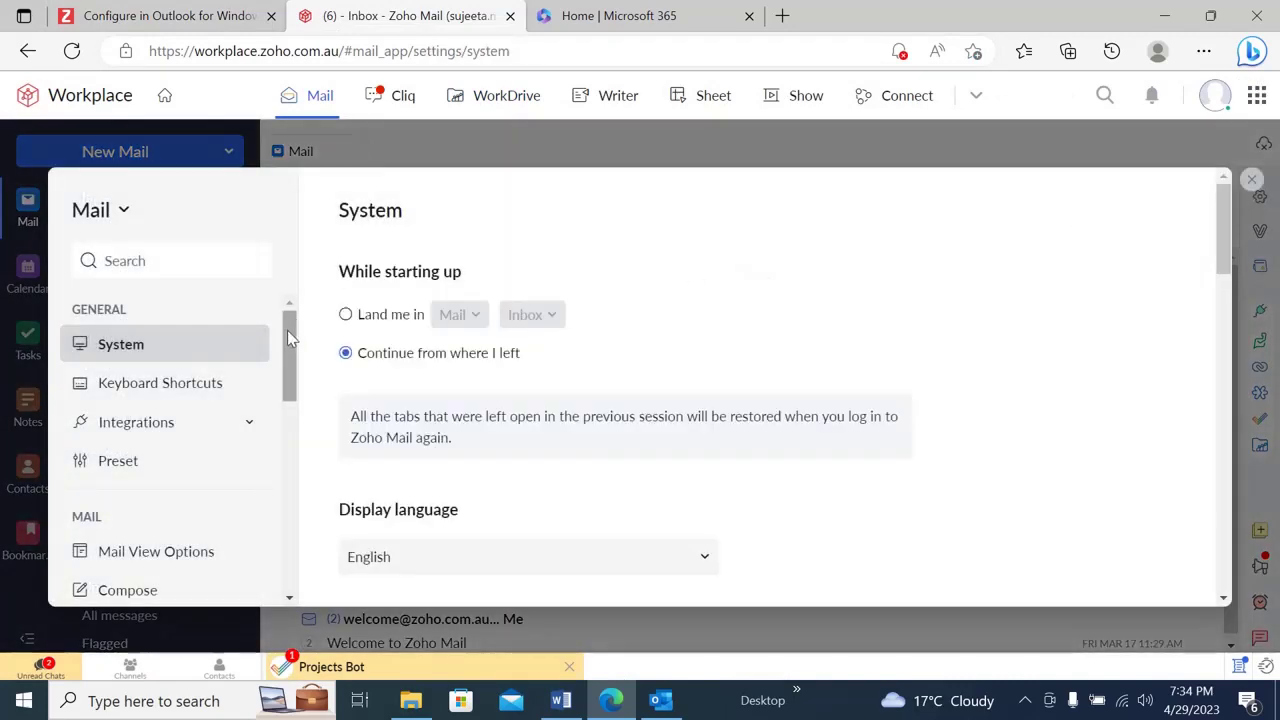
drag(287, 330, 294, 530)
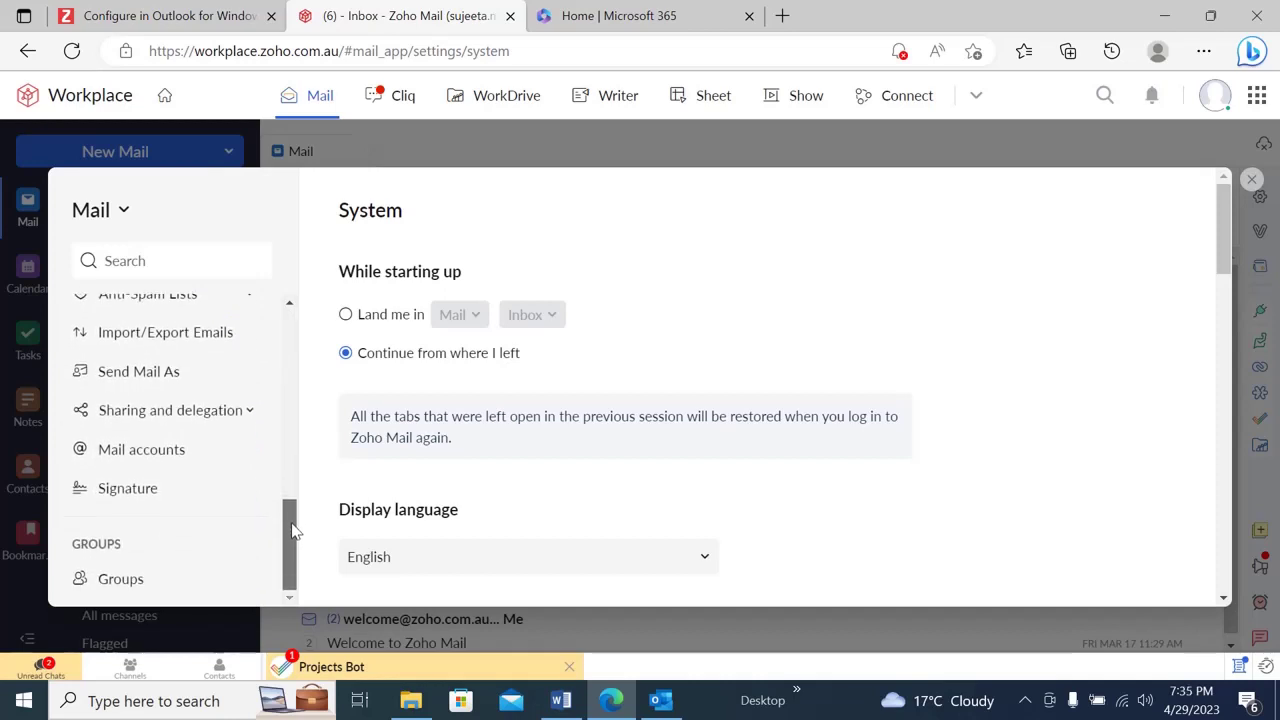
click(130, 451)
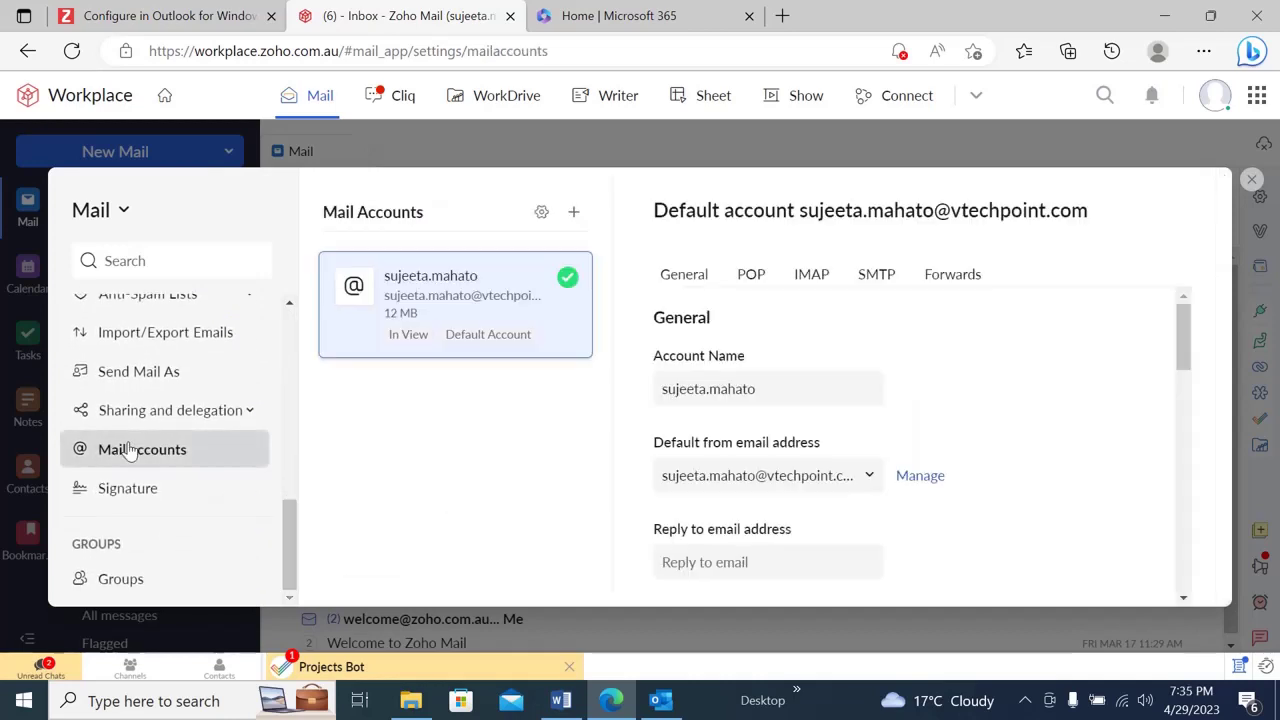
click(809, 283)
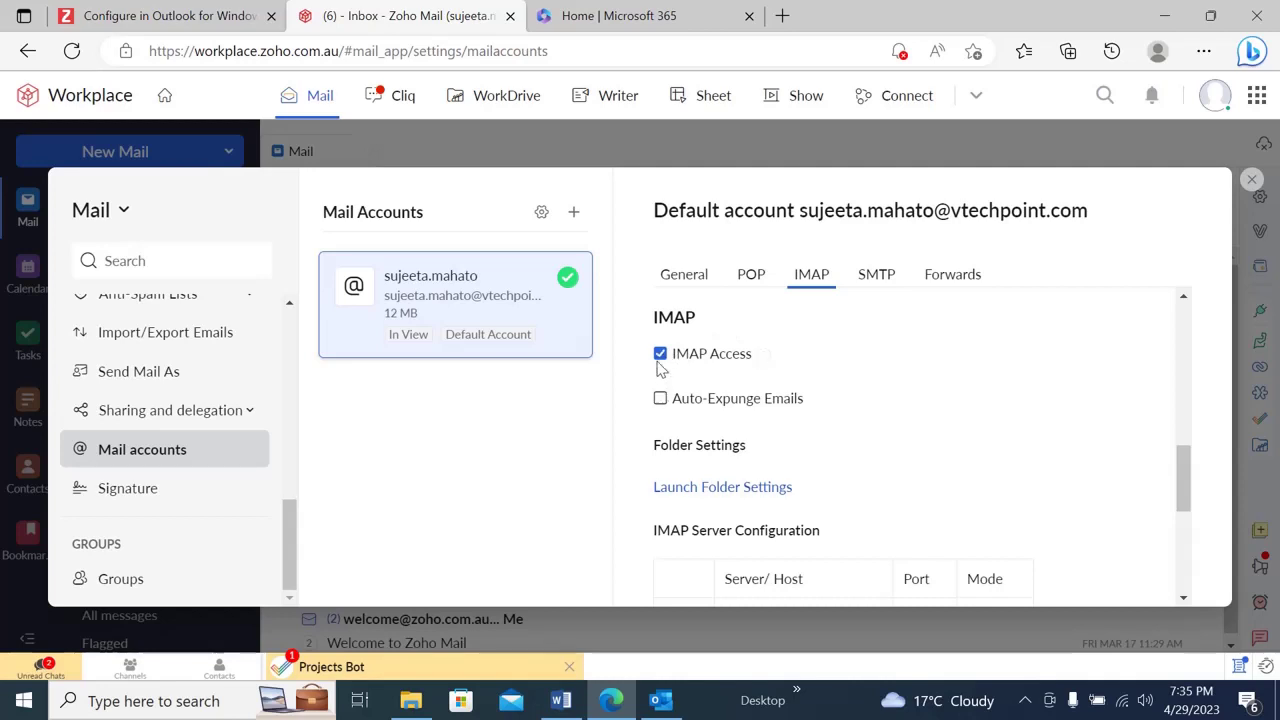
click(660, 398)
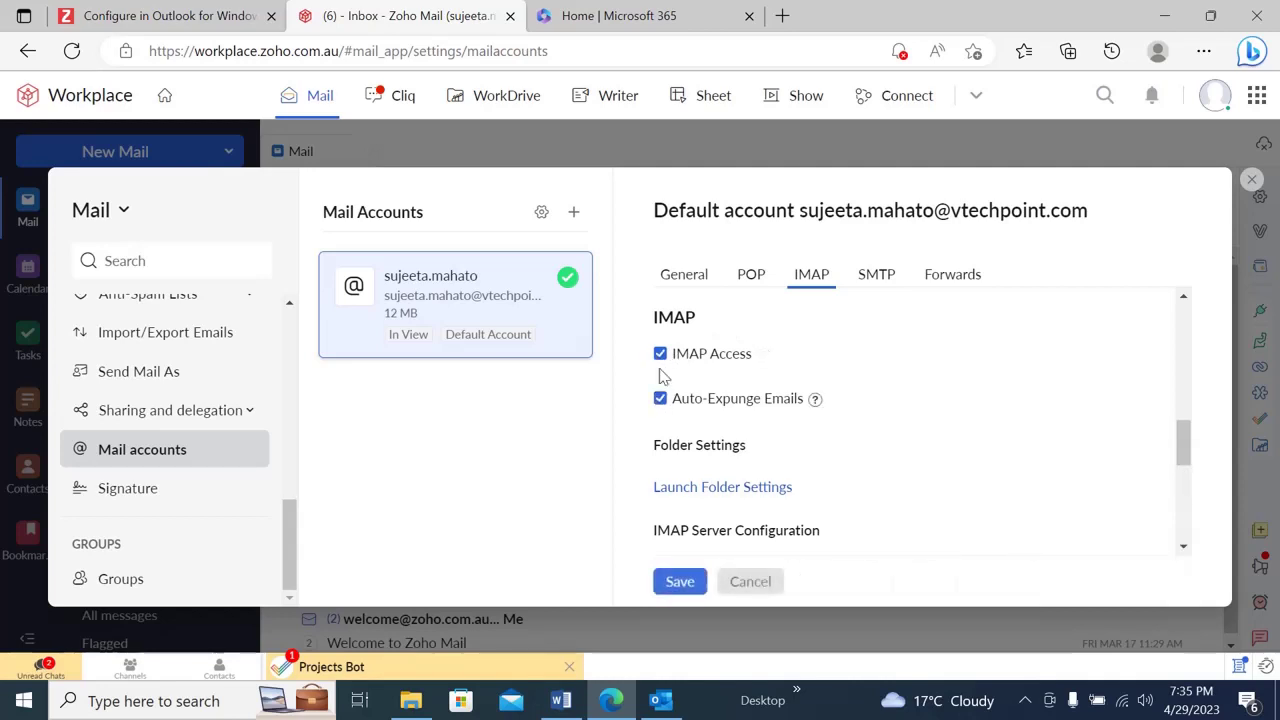
click(660, 355)
click(660, 355)
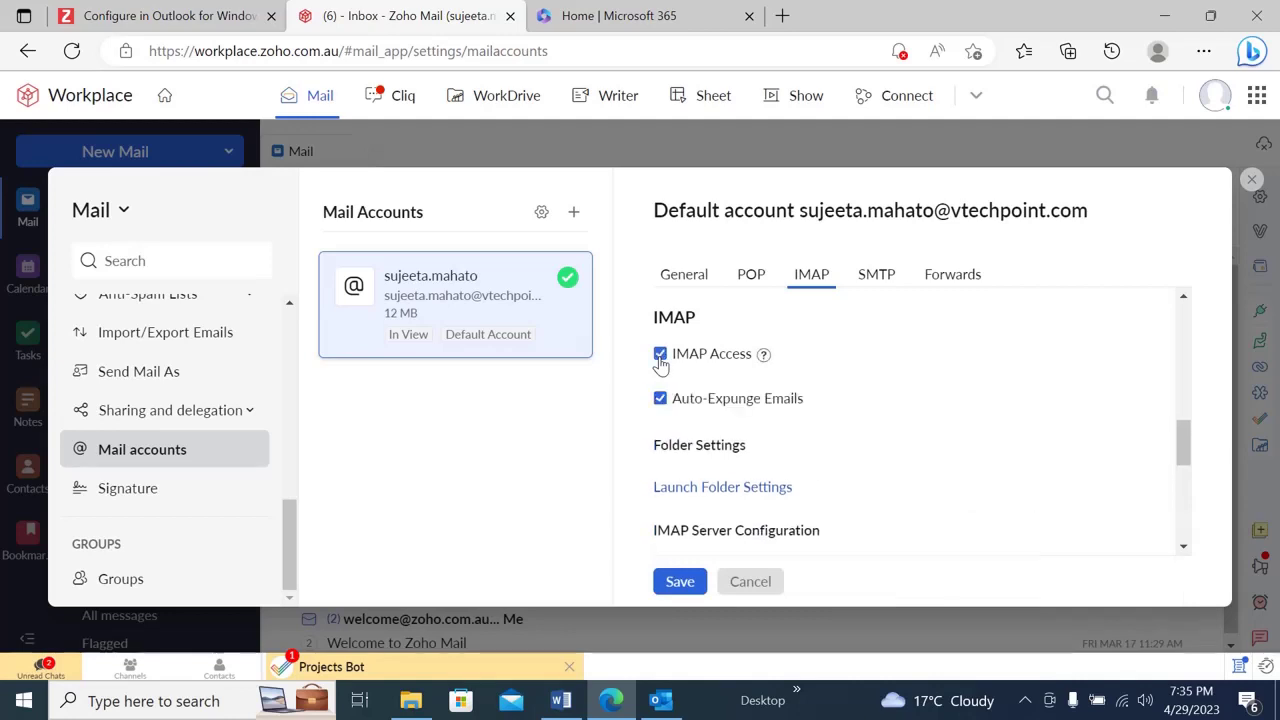
click(660, 398)
drag(1186, 449, 1188, 482)
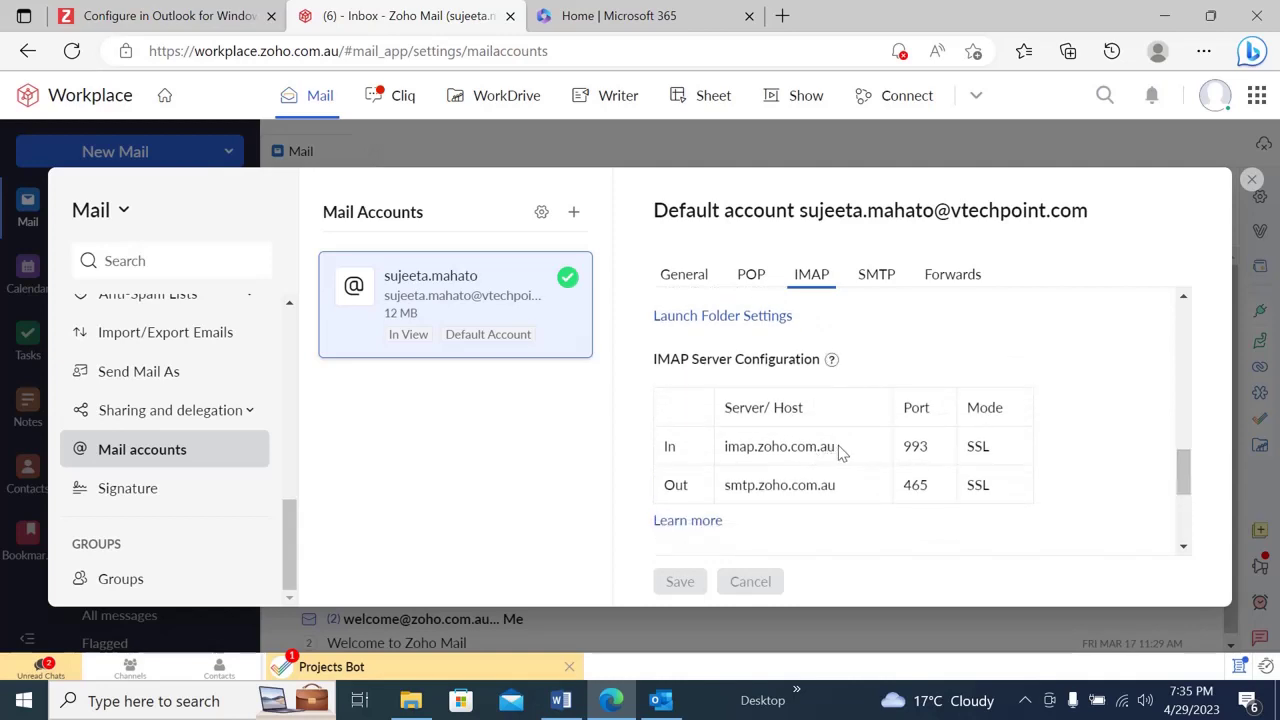
drag(840, 453, 724, 453)
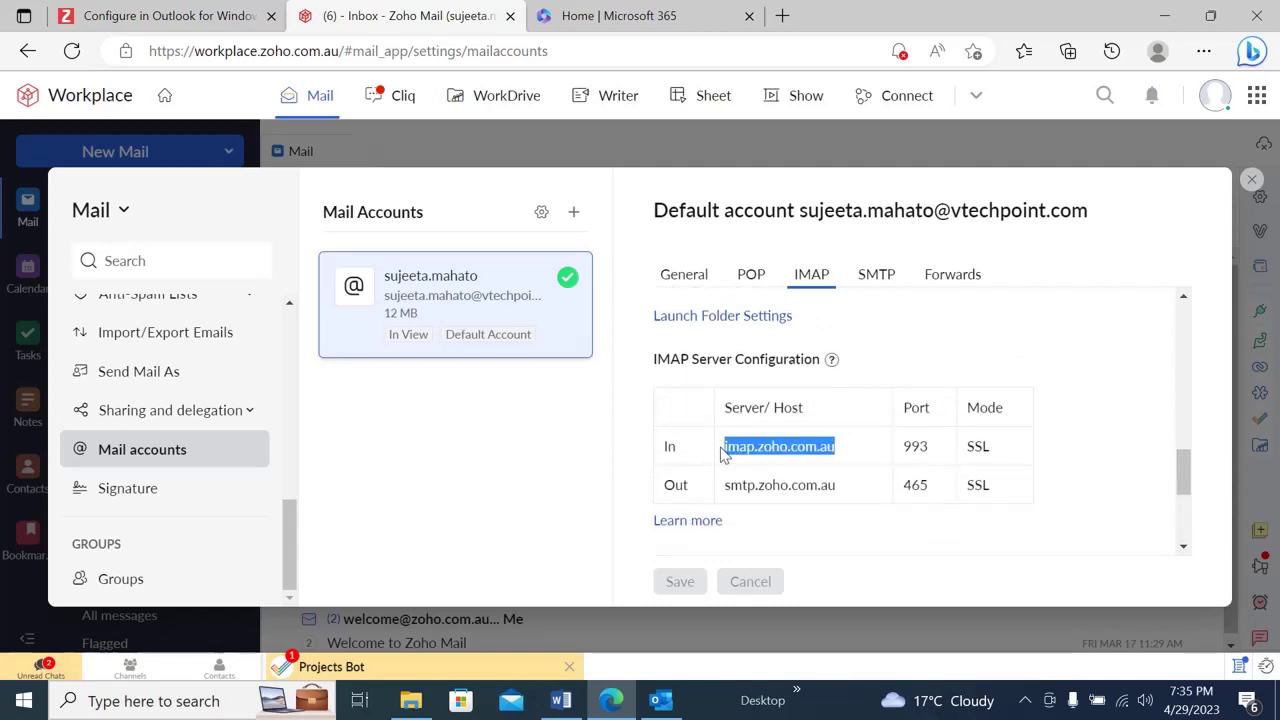
drag(846, 490, 727, 489)
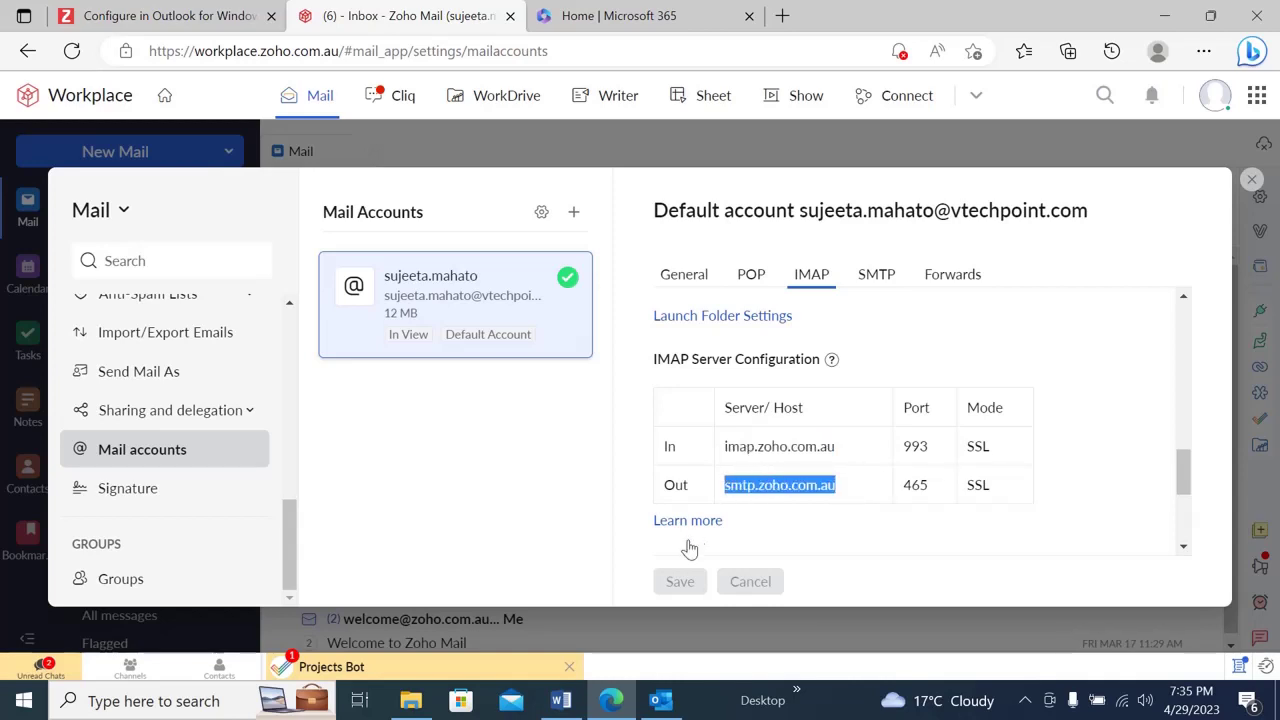
drag(1184, 475, 1189, 521)
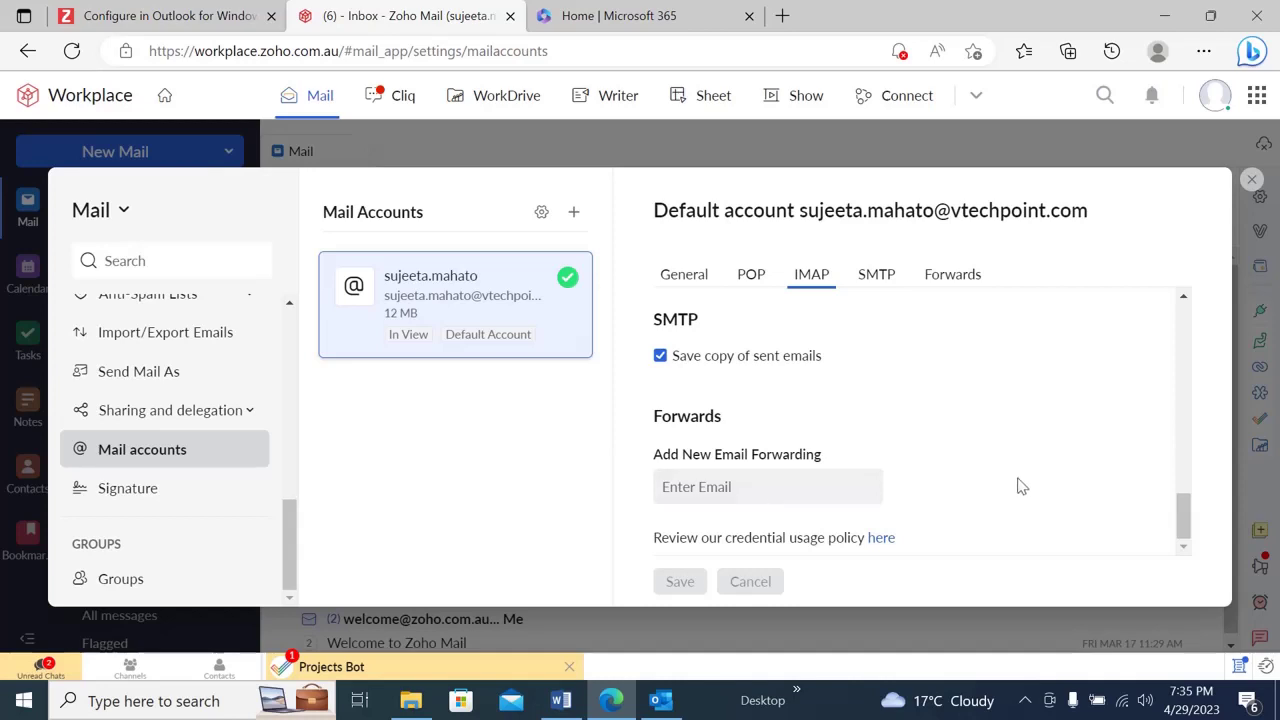
drag(1184, 527, 1183, 520)
click(1253, 181)
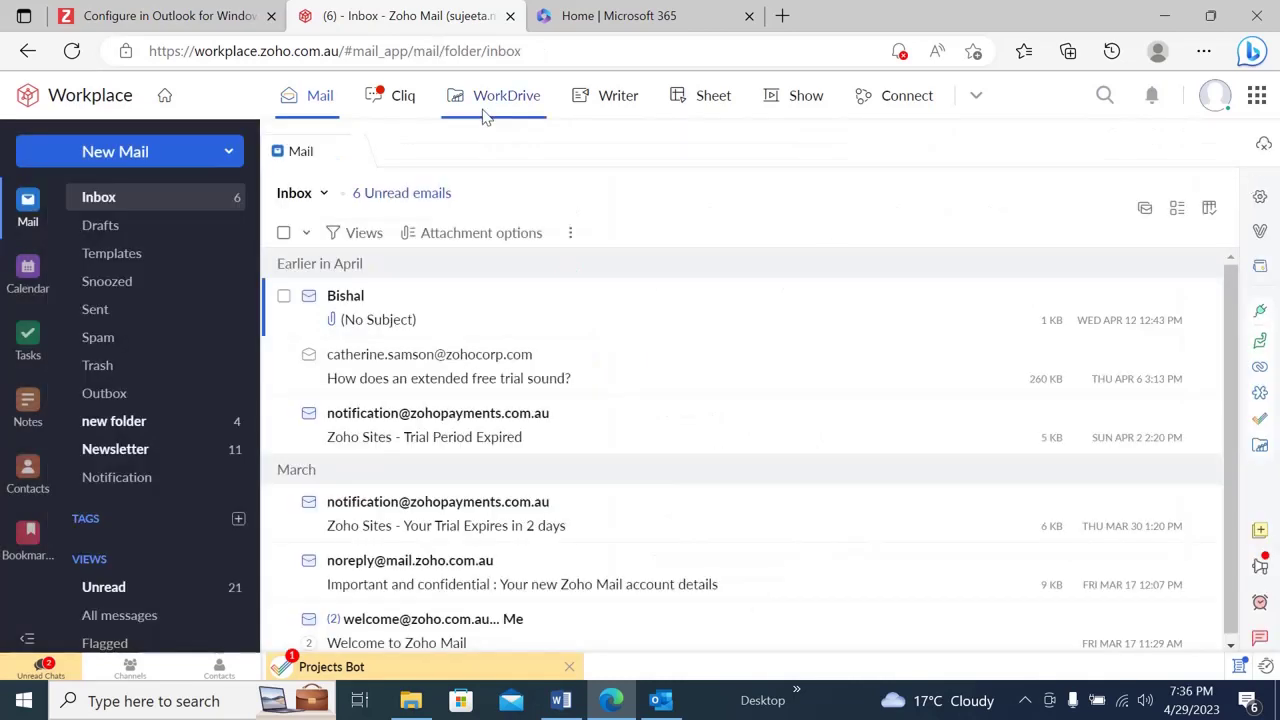
- In the help article's step 6, highlight incoming servers imap.zoho.com.au and imappro.zoho.com.au
click(197, 10)
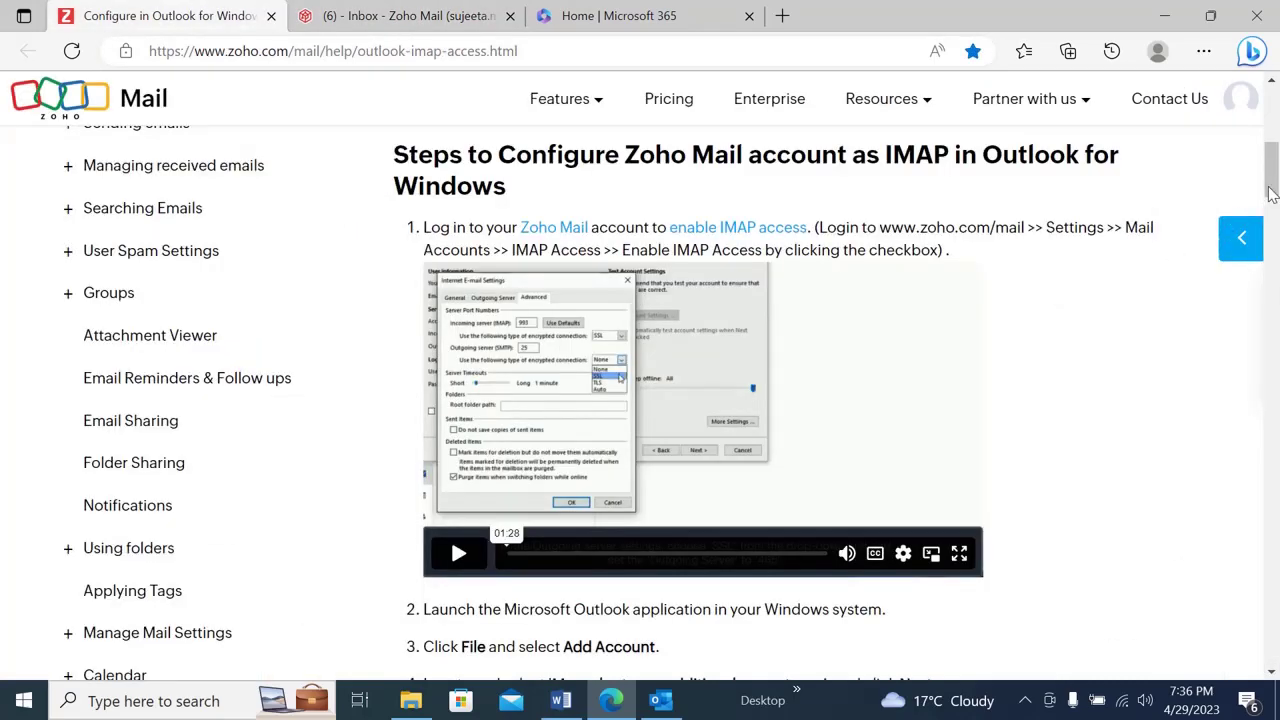
drag(1273, 190, 1273, 228)
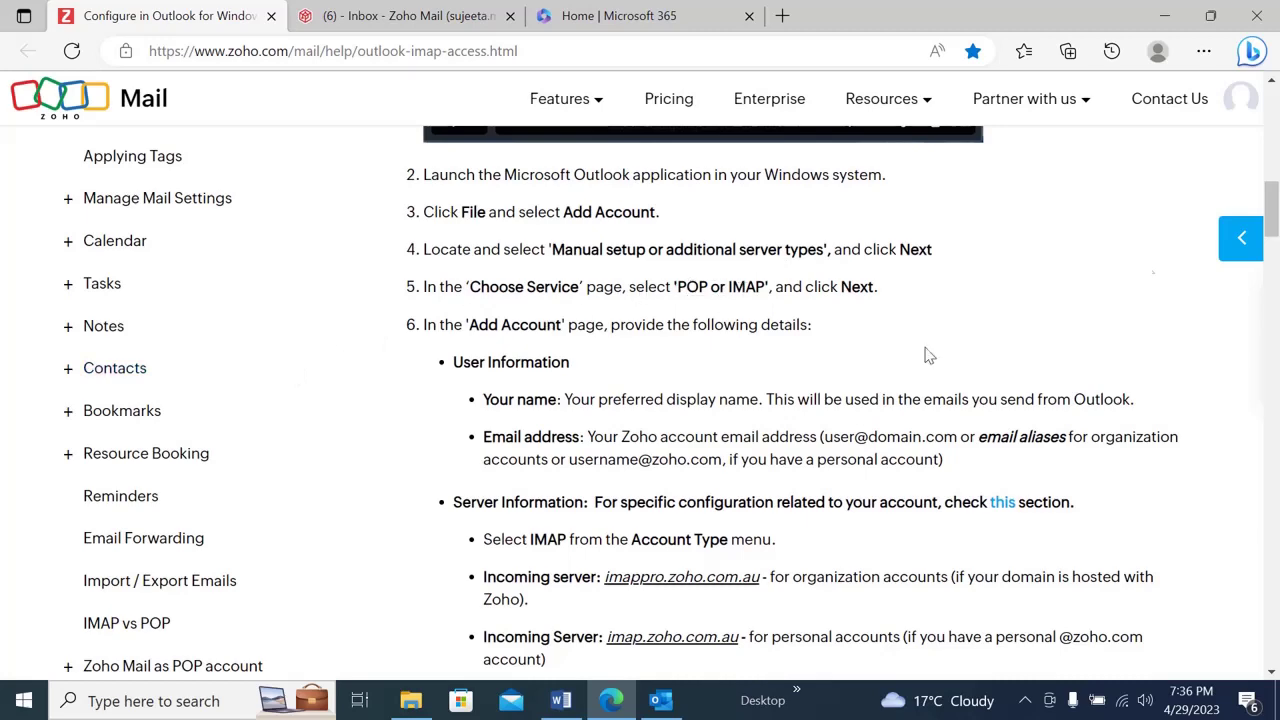
drag(1272, 218, 1273, 238)
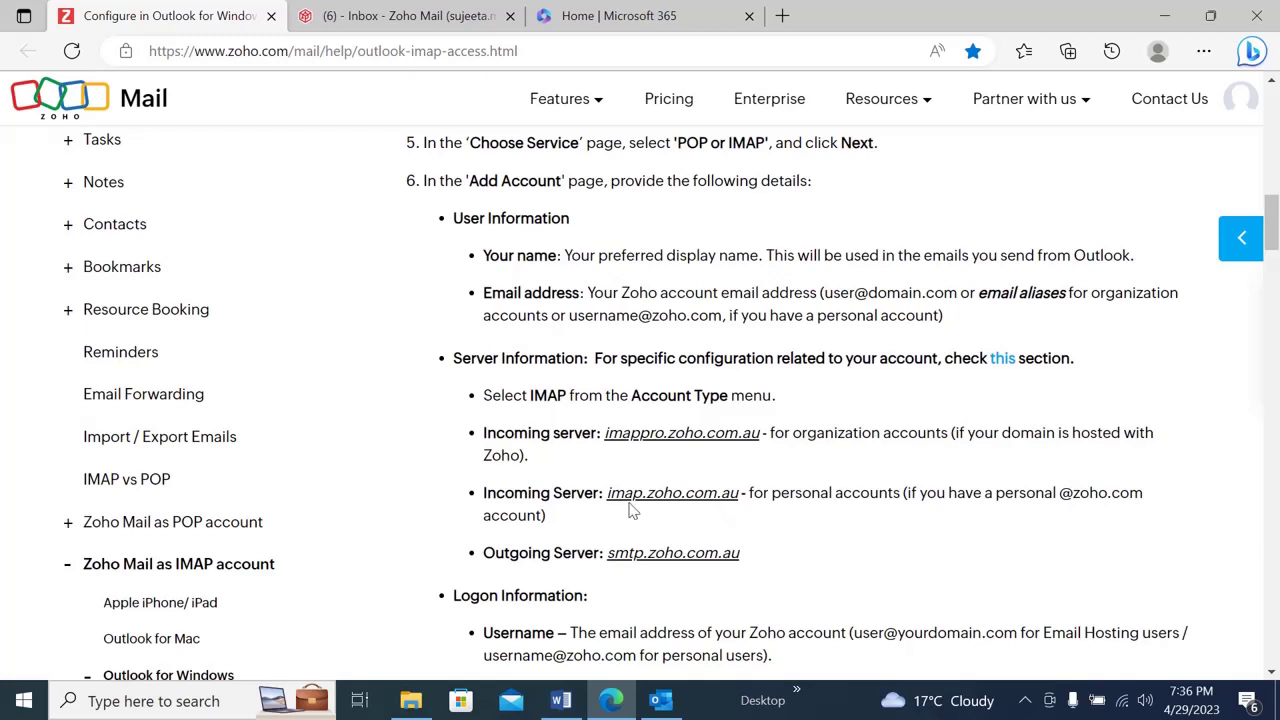
drag(608, 493, 740, 493)
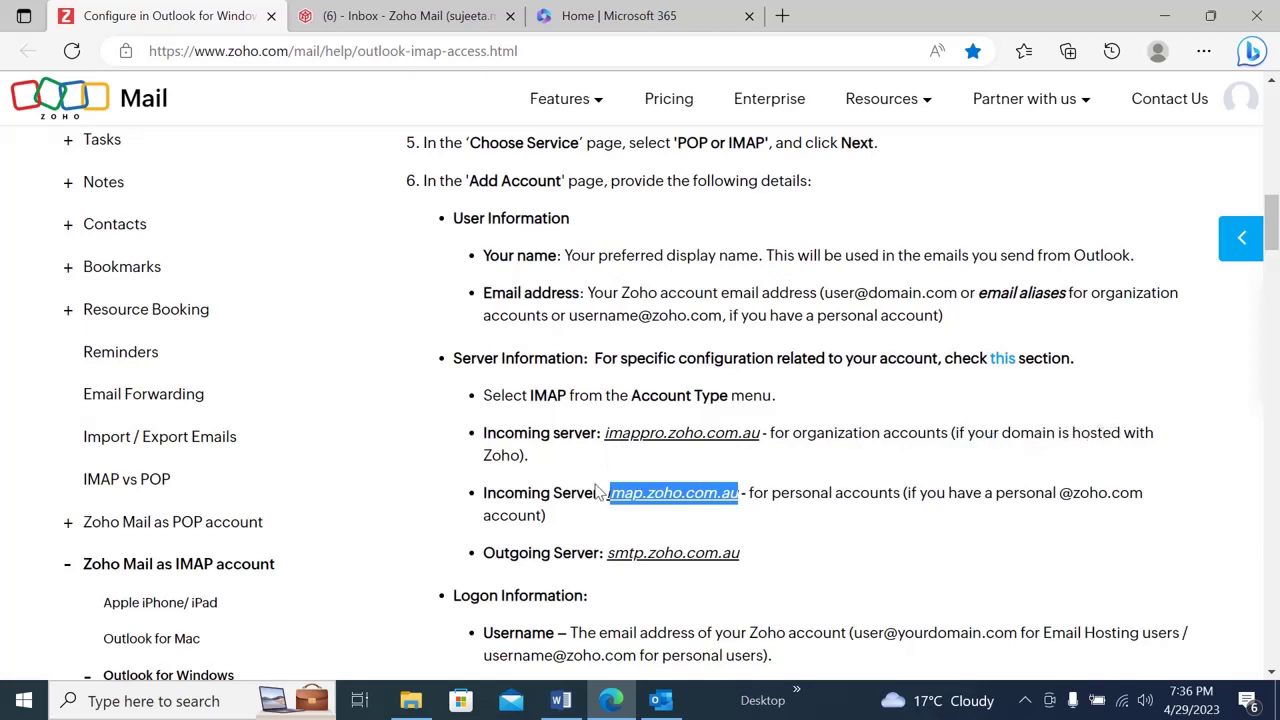
drag(605, 435, 766, 433)
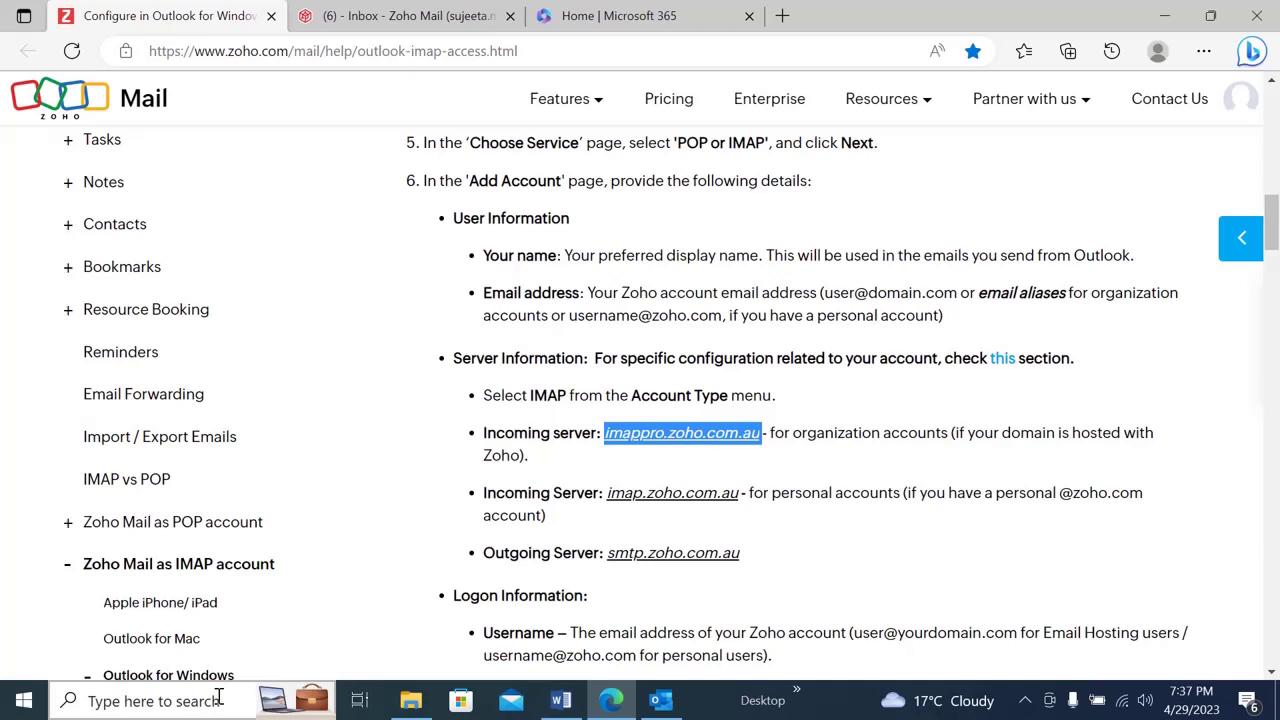
- Open the Outlook Mail setup settings from Control Panel
click(210, 703)
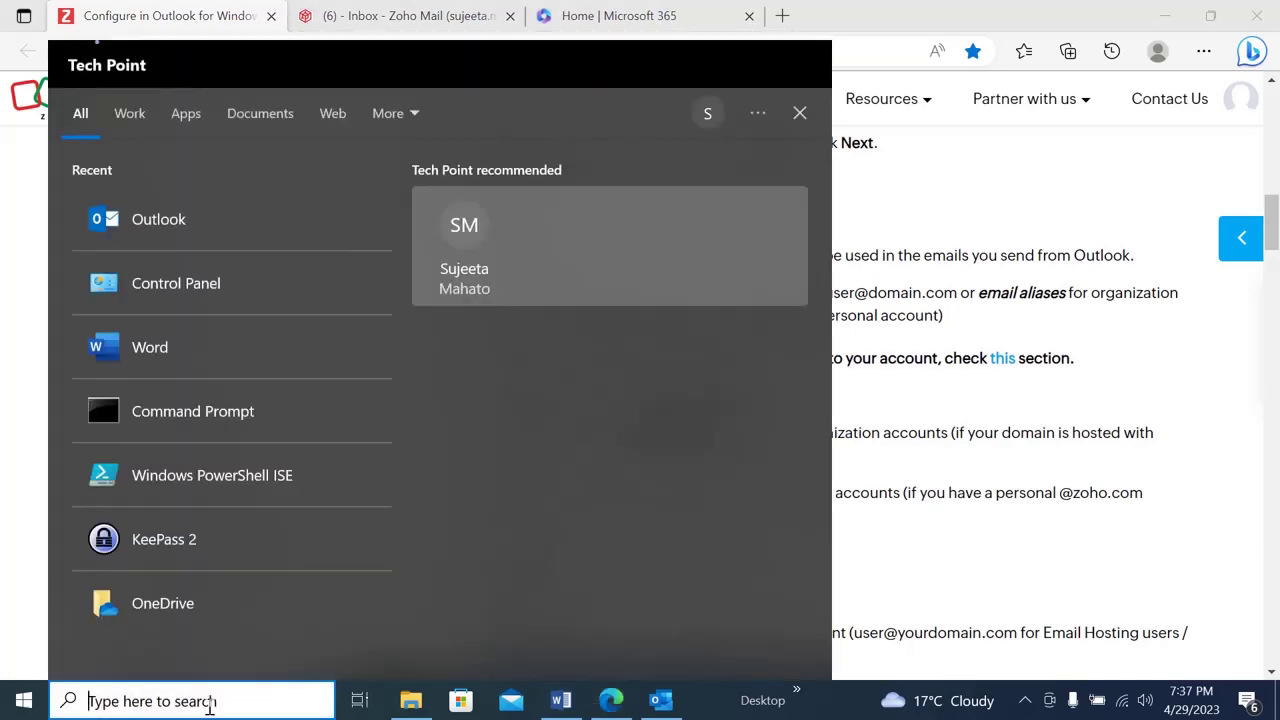
text(control)
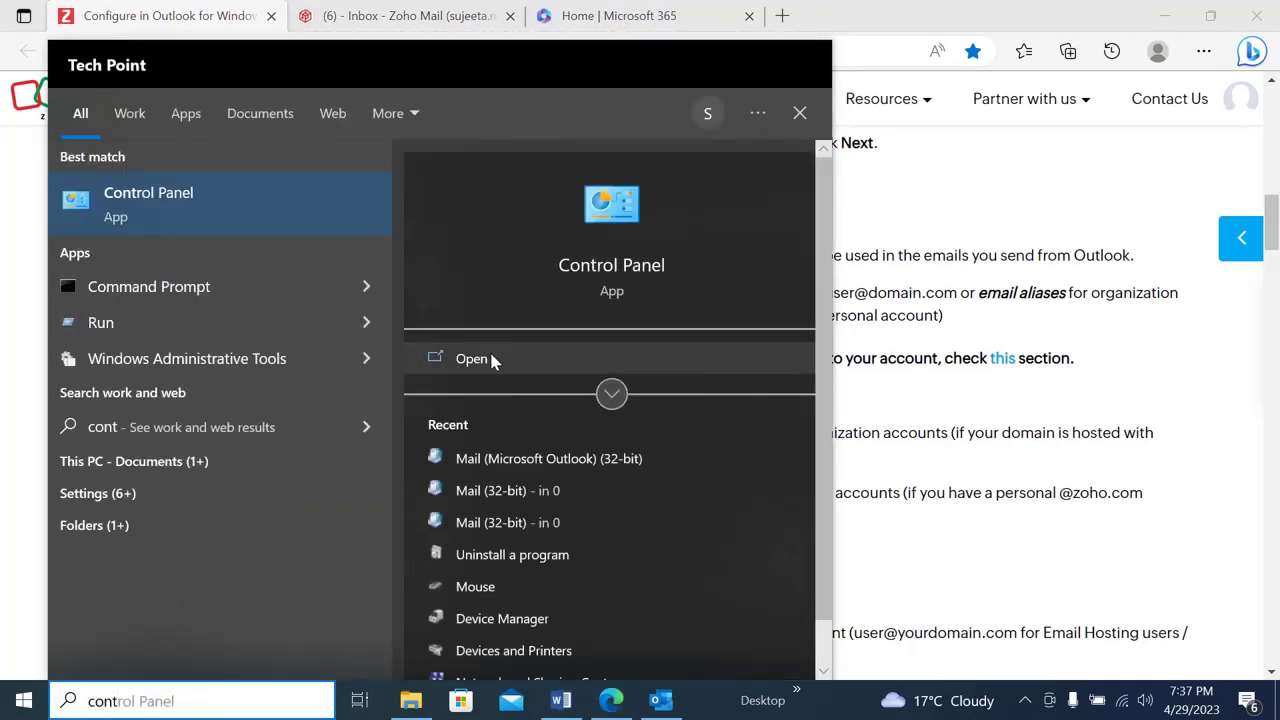
click(491, 360)
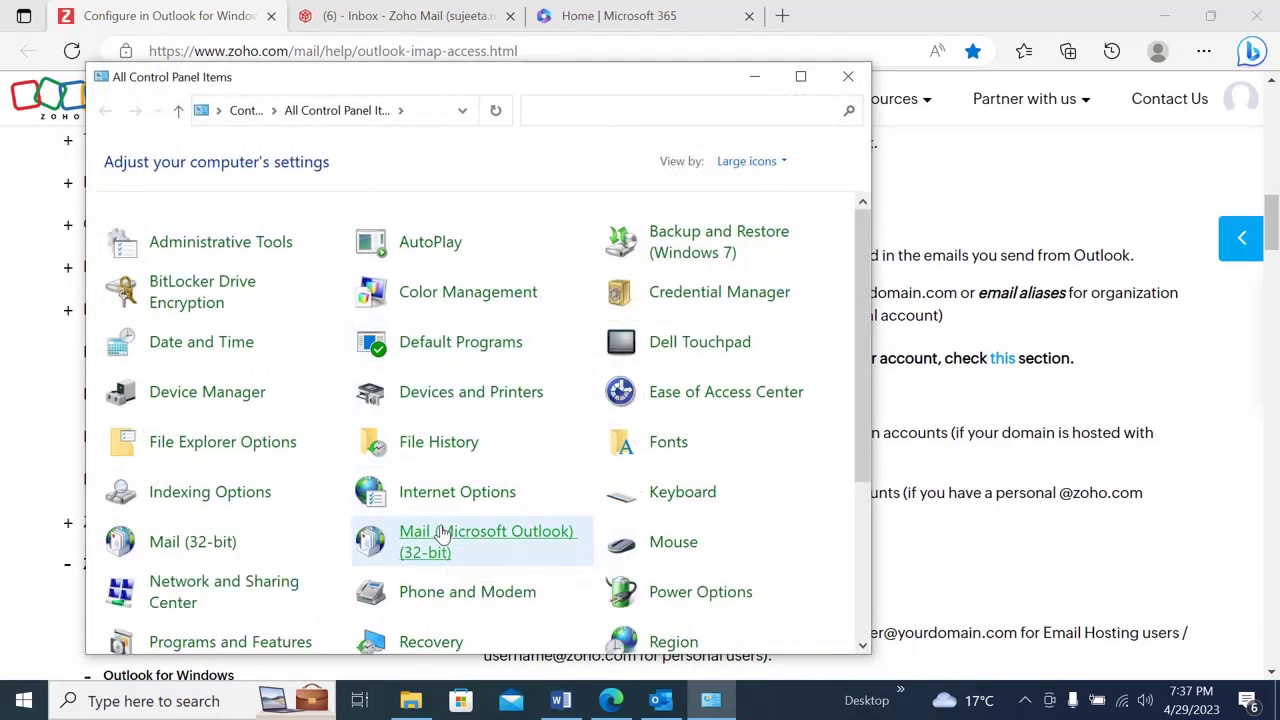
click(443, 535)
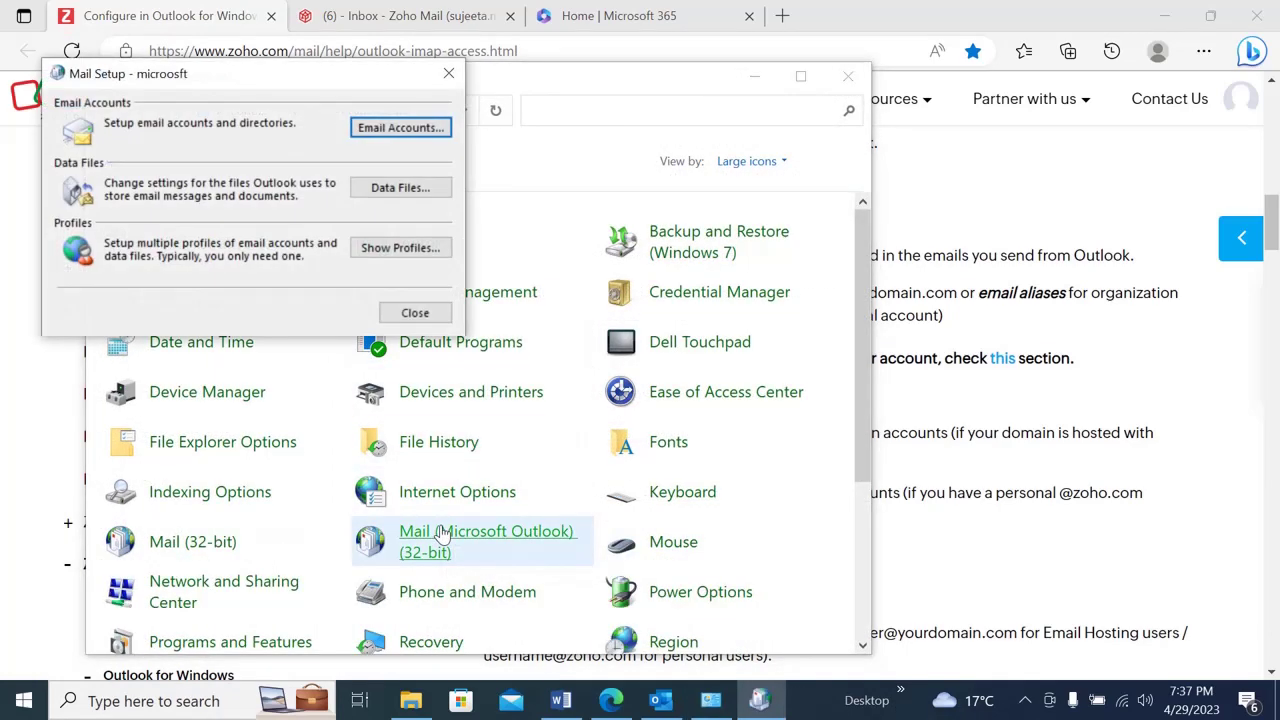
- Add a new mail profile named 'zoho'
click(402, 250)
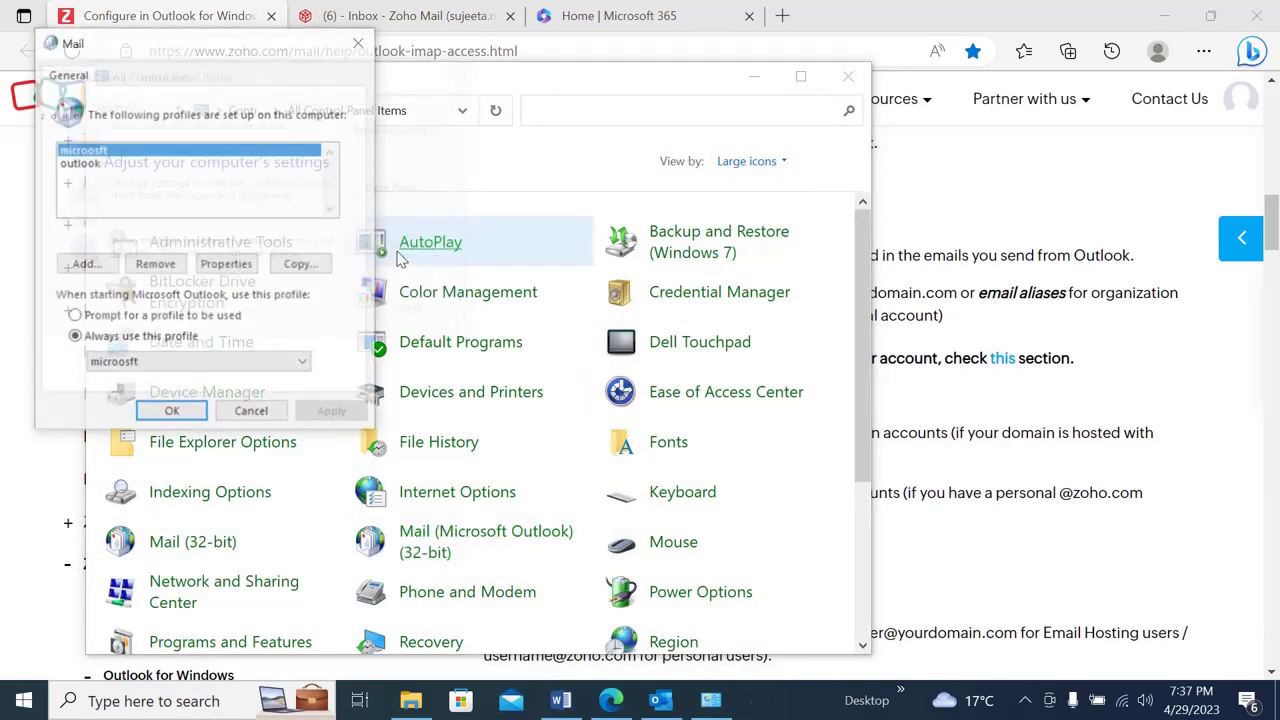
click(88, 265)
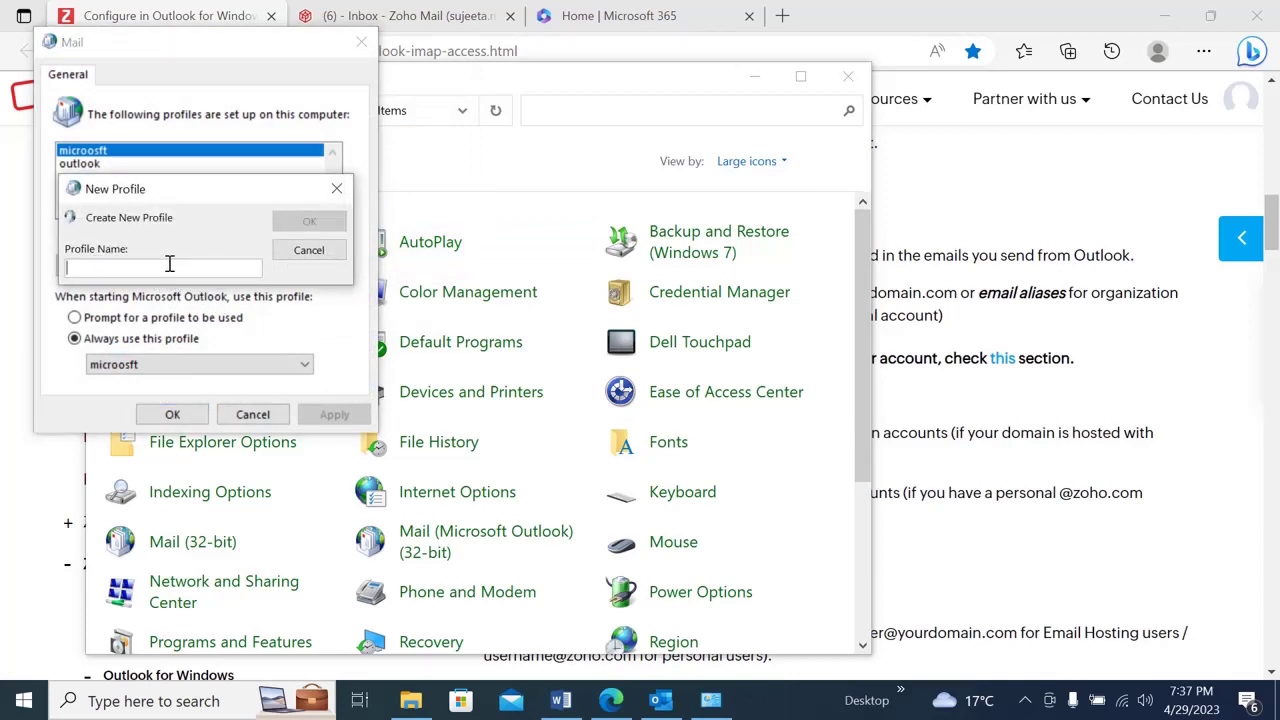
text(zoho)
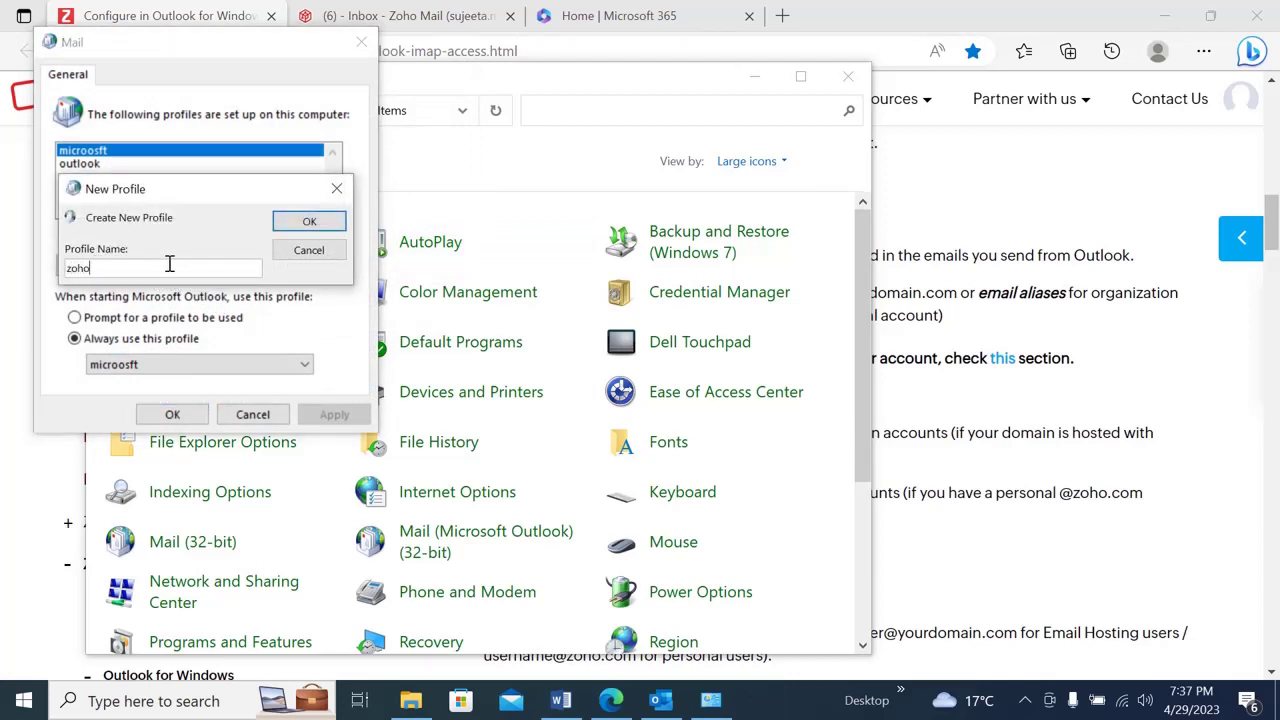
click(320, 221)
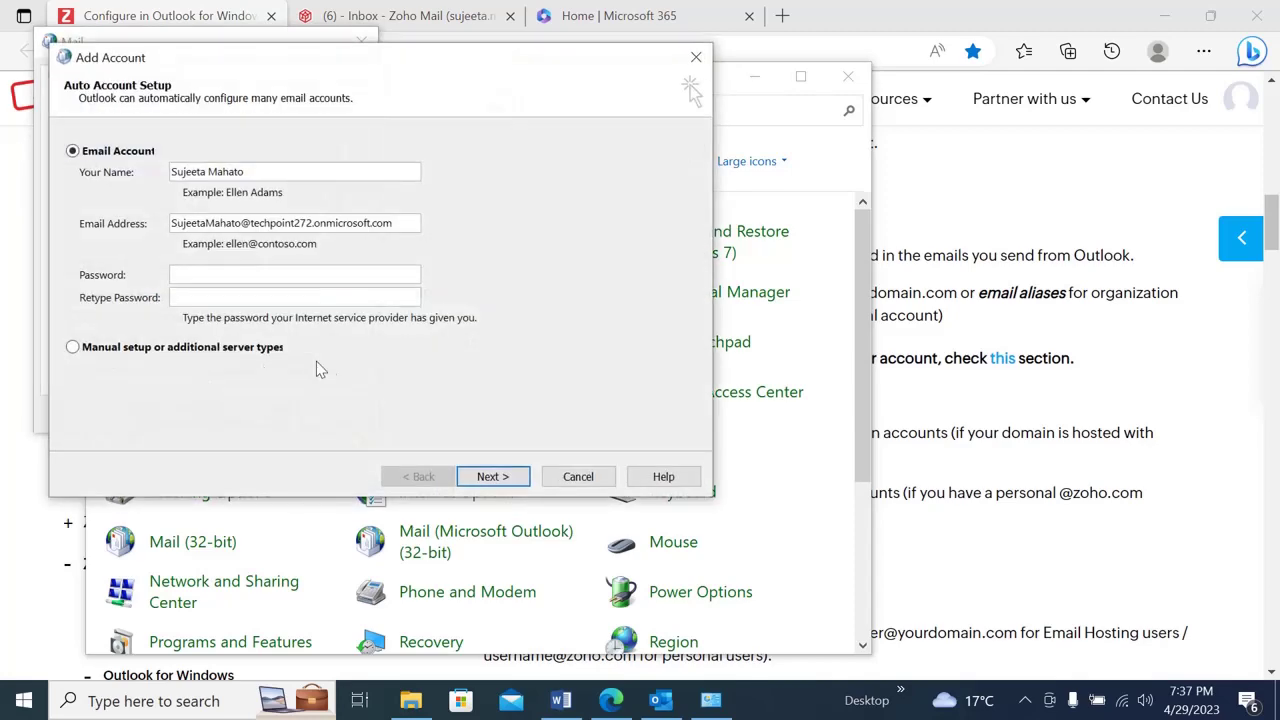
- Choose manual setup with POP or IMAP as the account type
click(119, 349)
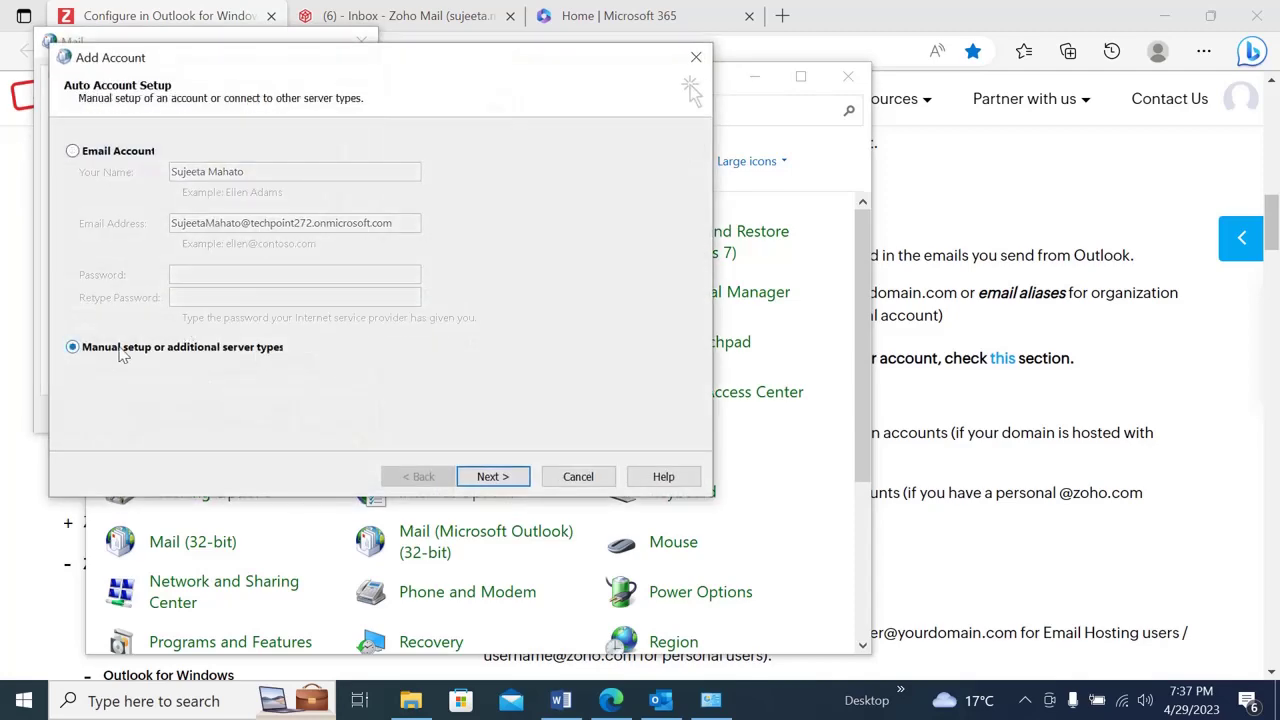
click(492, 477)
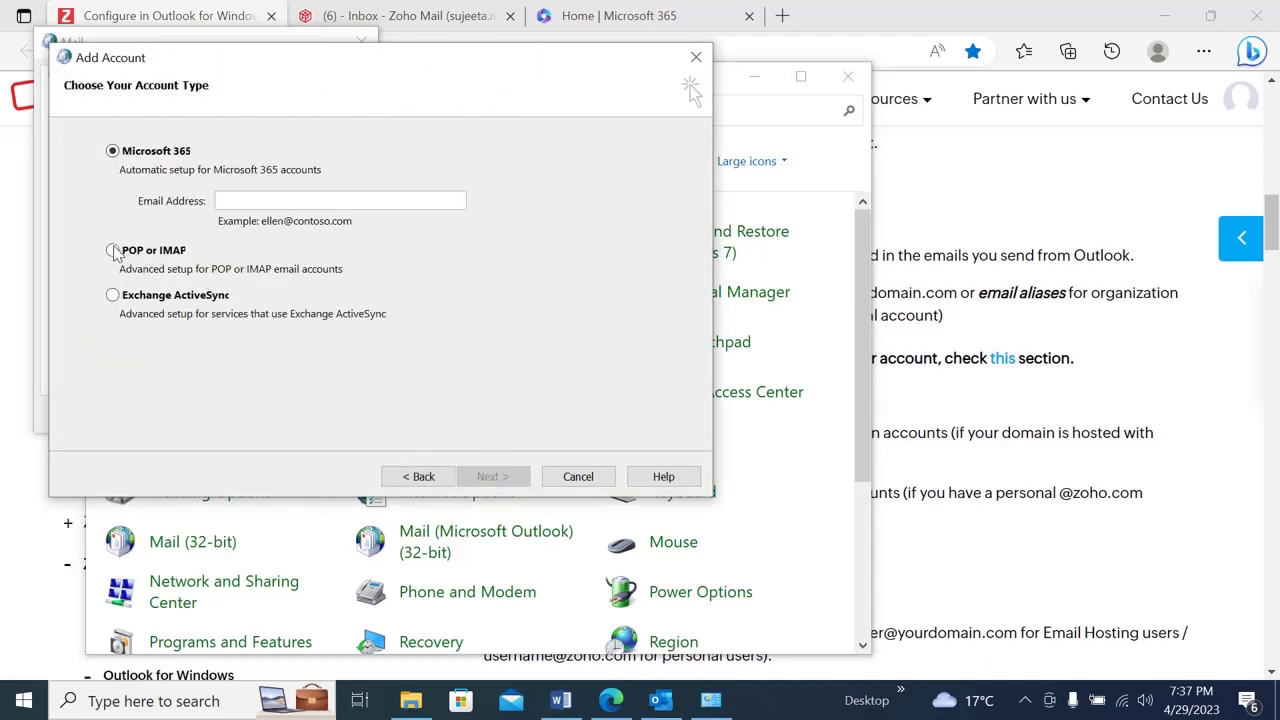
click(113, 252)
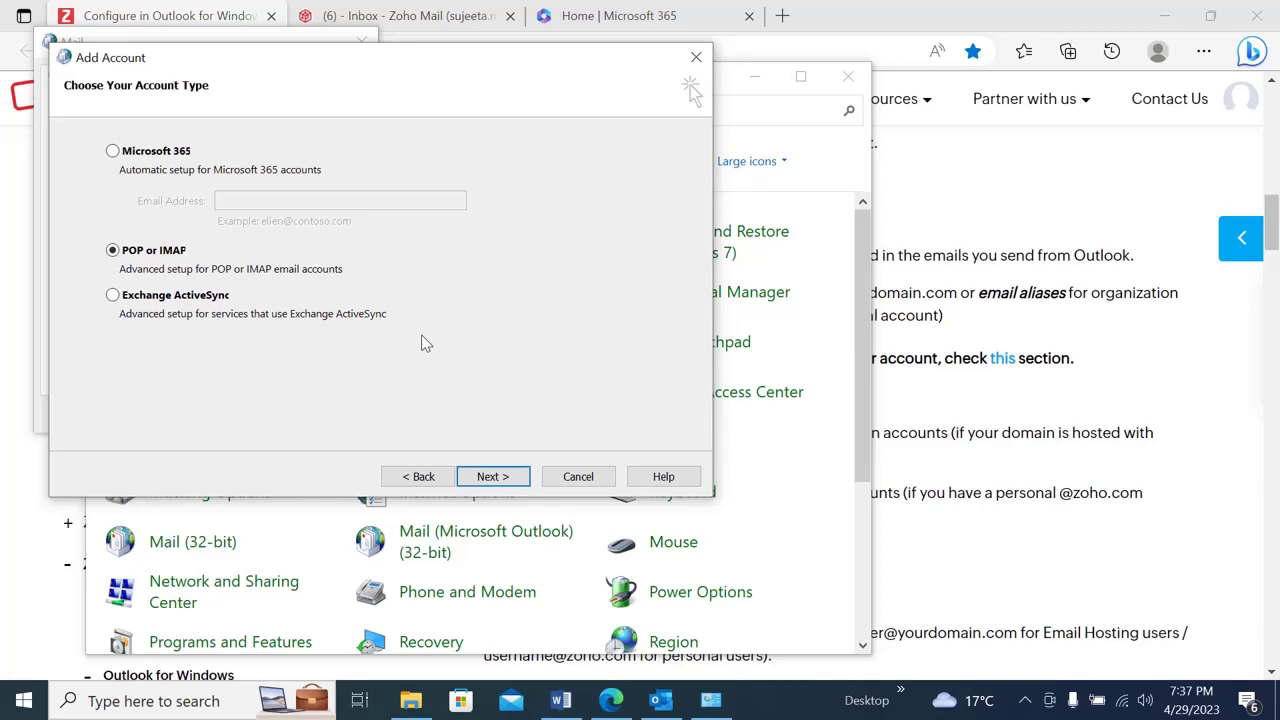
click(490, 477)
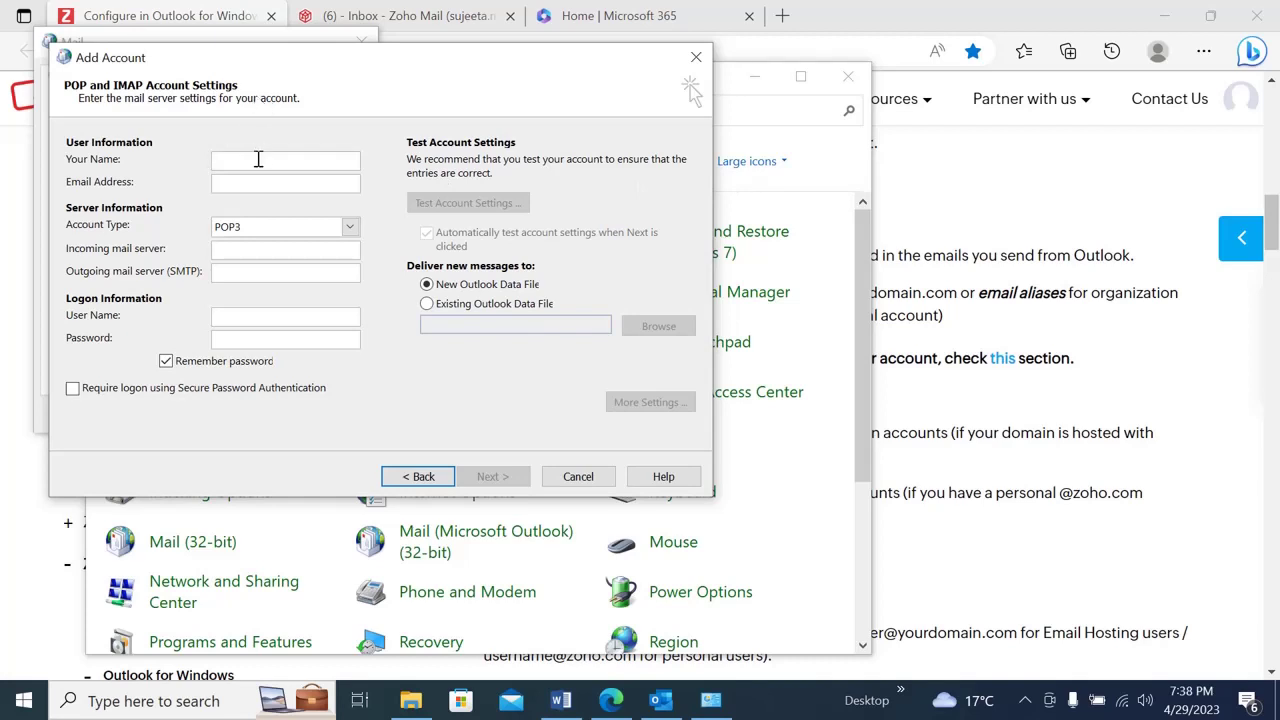
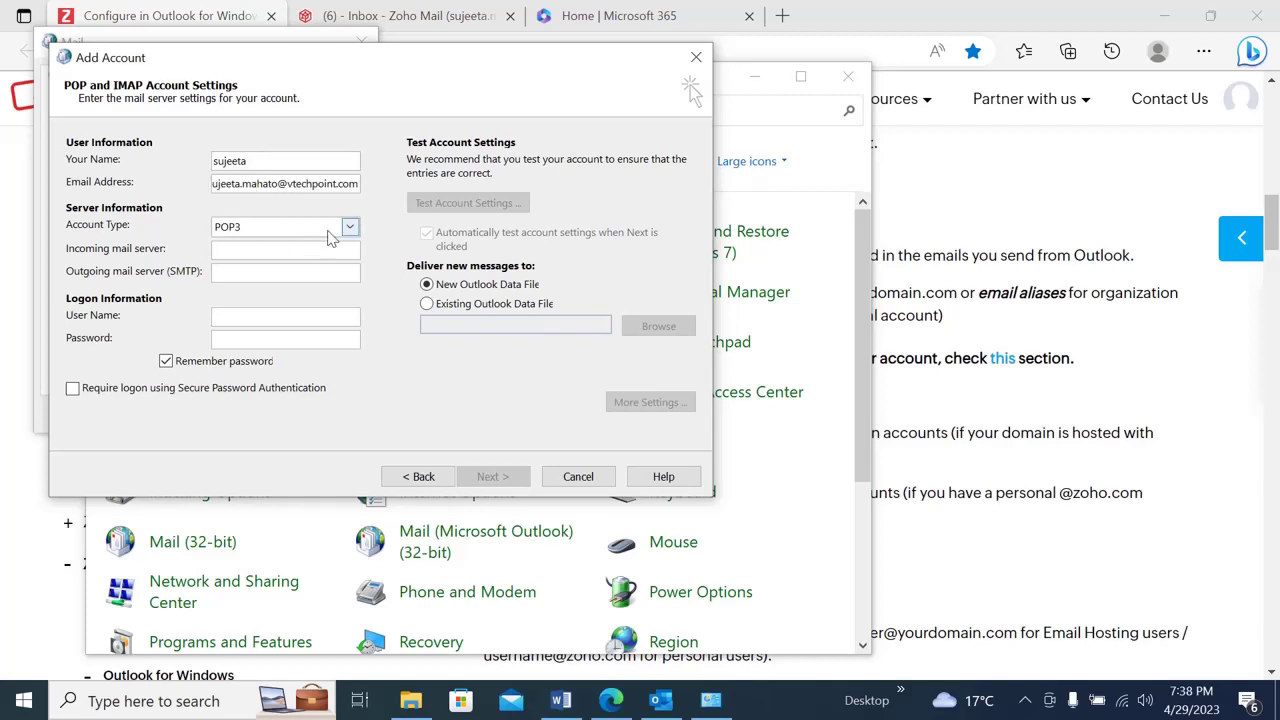
- Enter the user's name and vtechpoint.com email address, and set the account type to IMAP
click(349, 226)
click(281, 260)
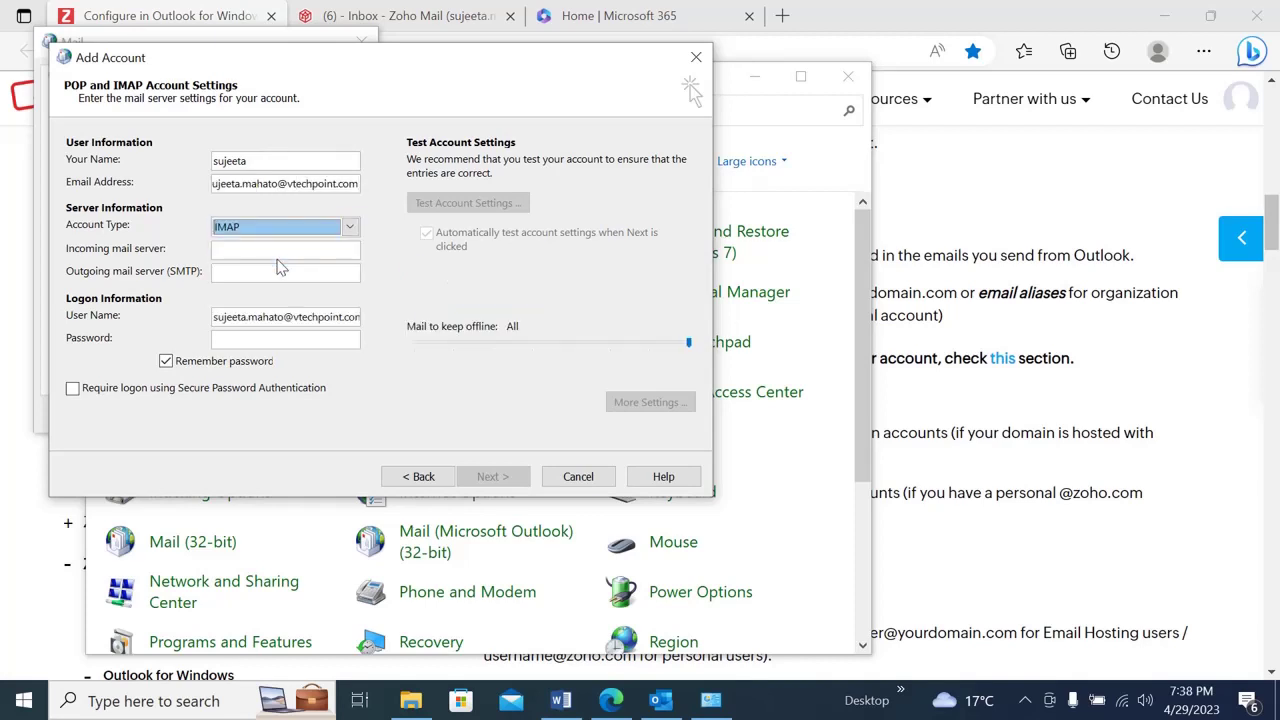
- Copy imappro.zoho.com.au from the Zoho help page into the incoming mail server field
click(289, 252)
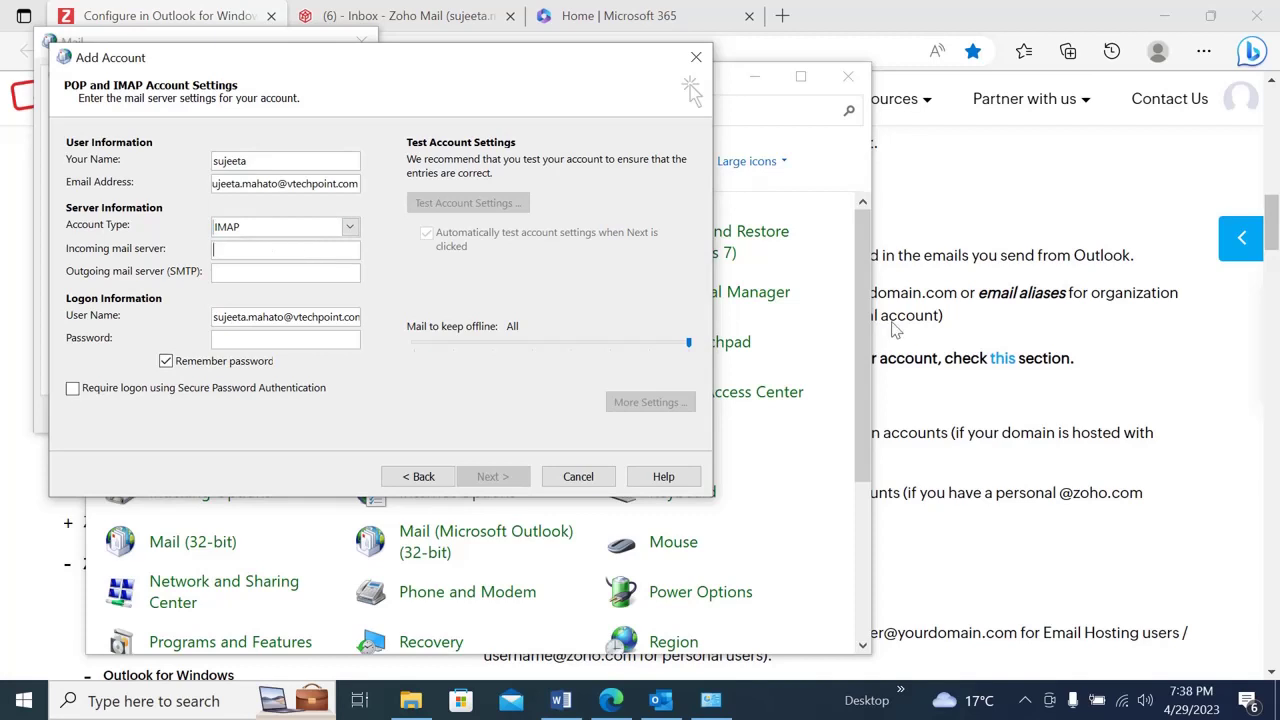
click(950, 235)
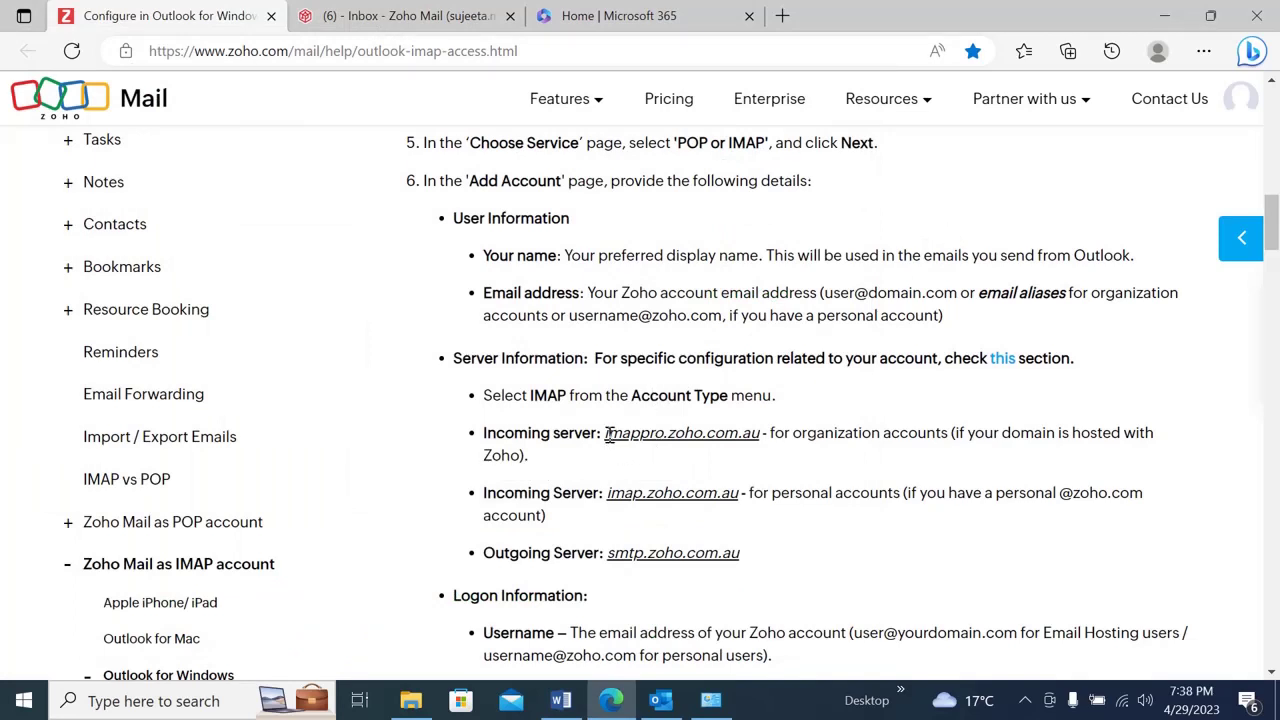
drag(607, 433, 758, 427)
key(ctrl+c)
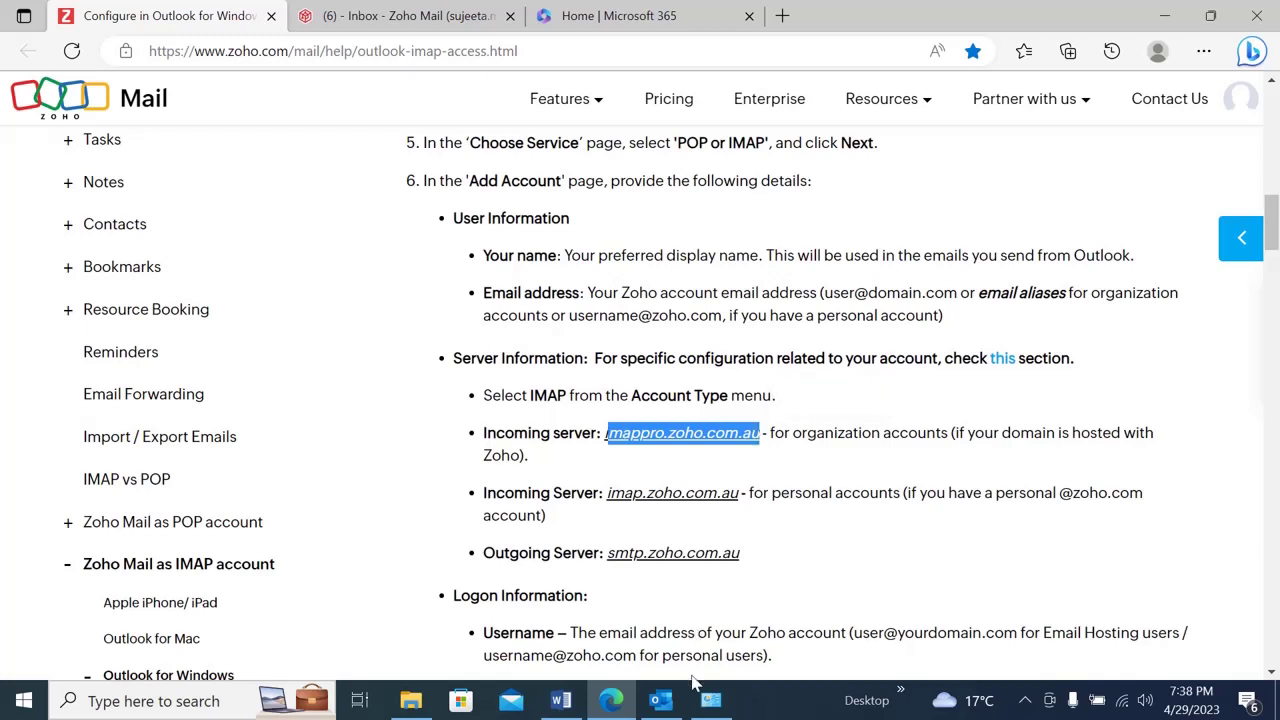
mouse_move(697, 694)
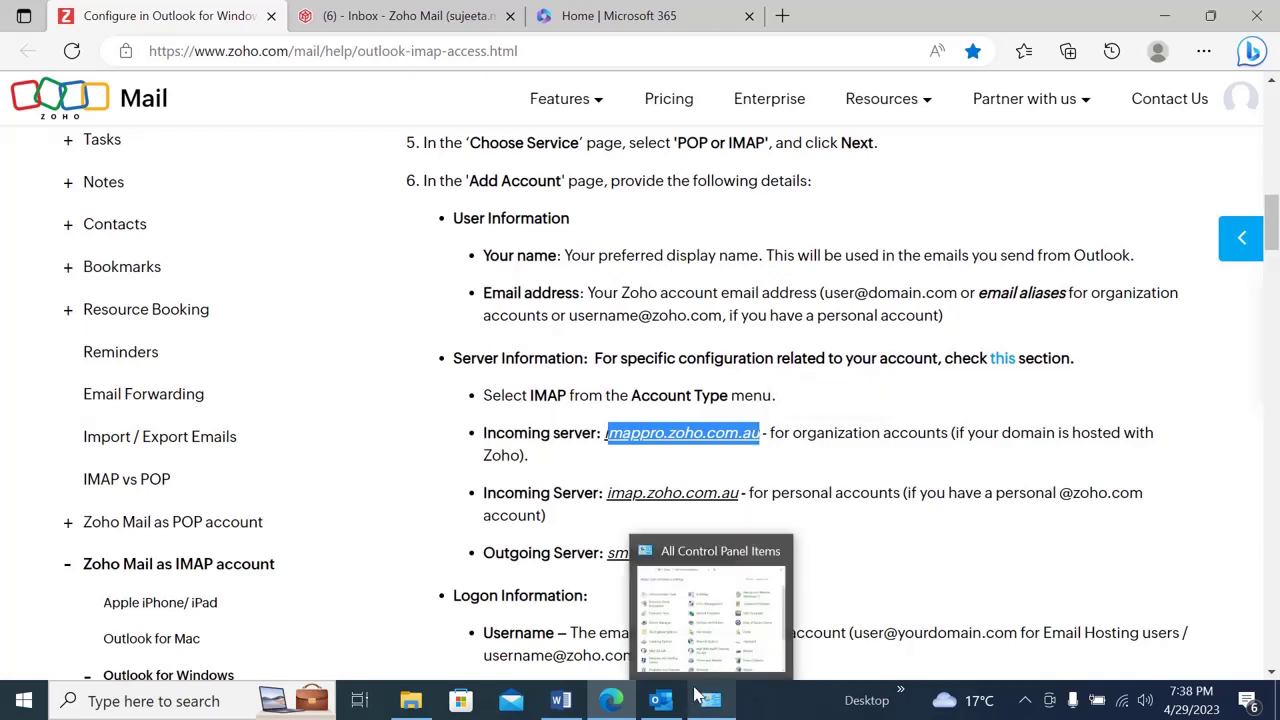
click(1170, 16)
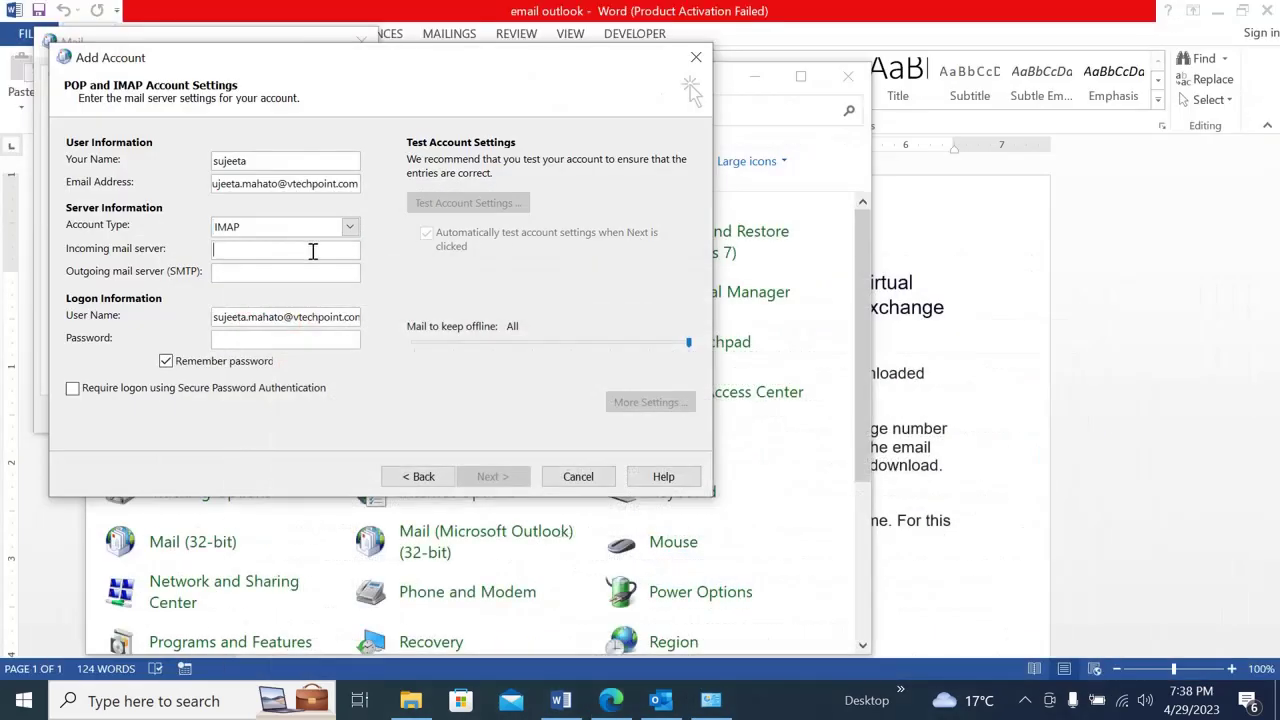
key(ctrl+v)
- Fill in outgoing server smtp.zoho.com.au and enter the account password
click(286, 274)
click(630, 701)
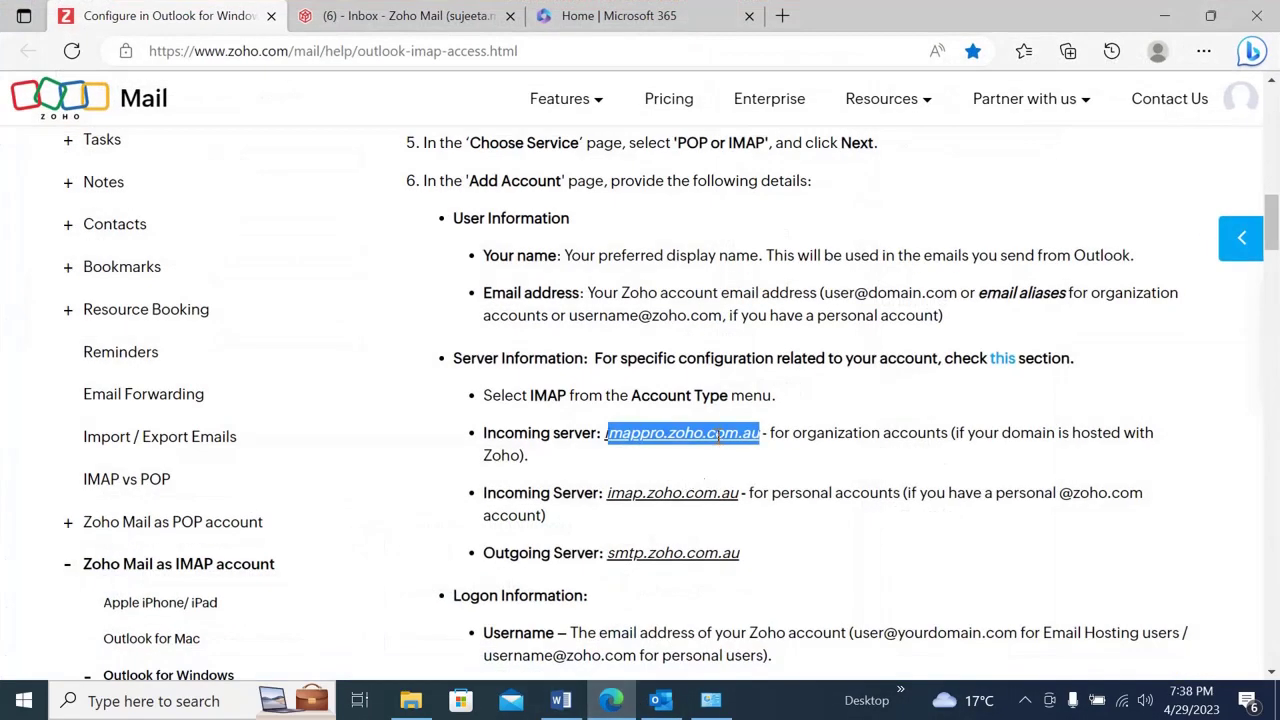
click(742, 560)
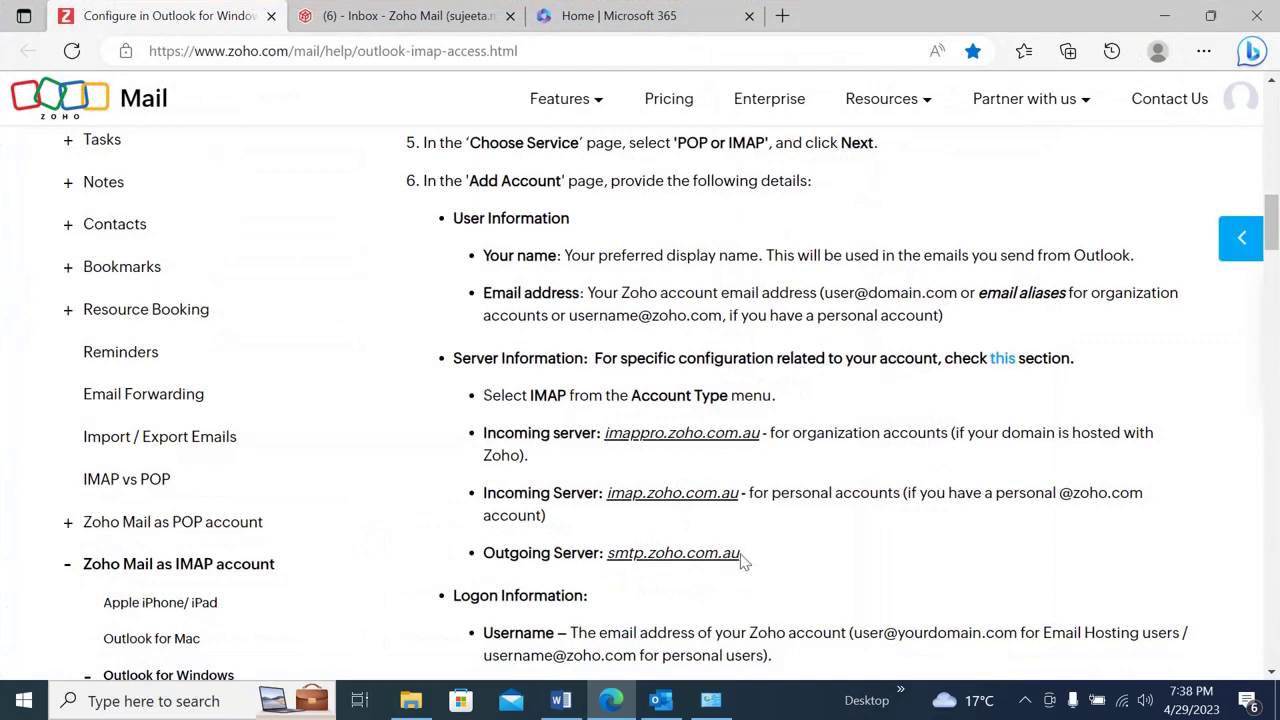
drag(744, 561, 610, 558)
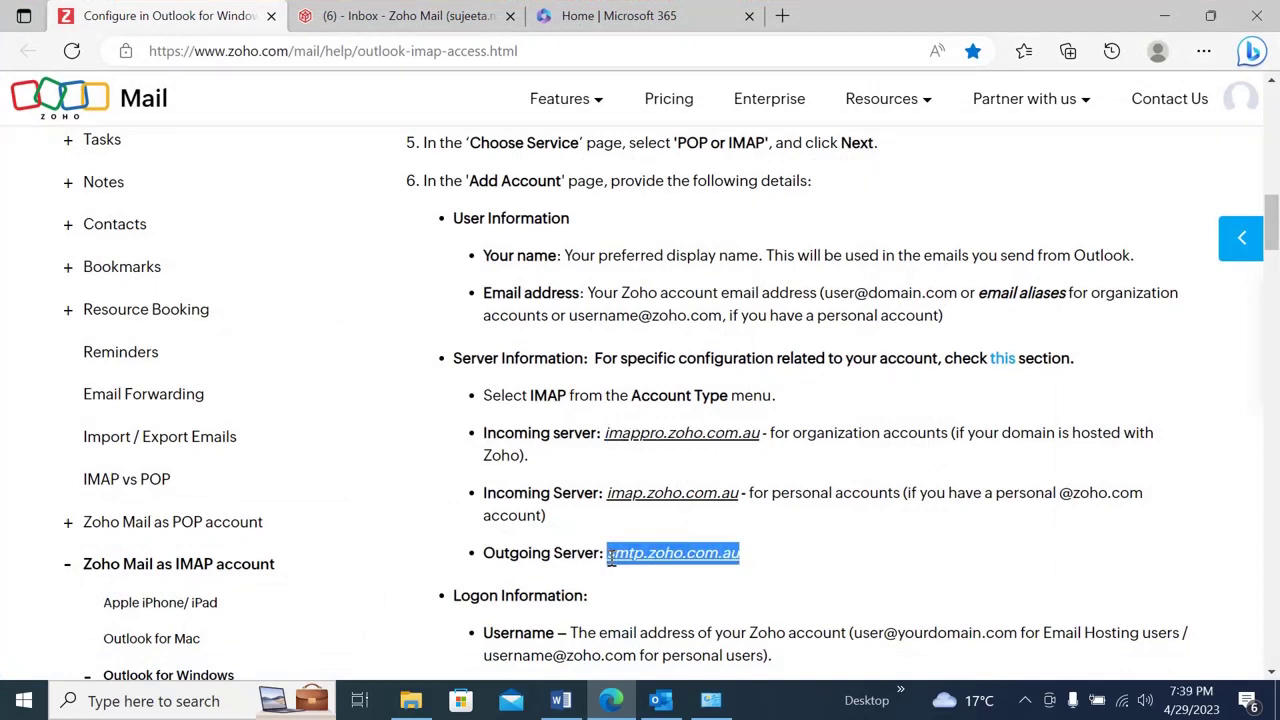
click(612, 700)
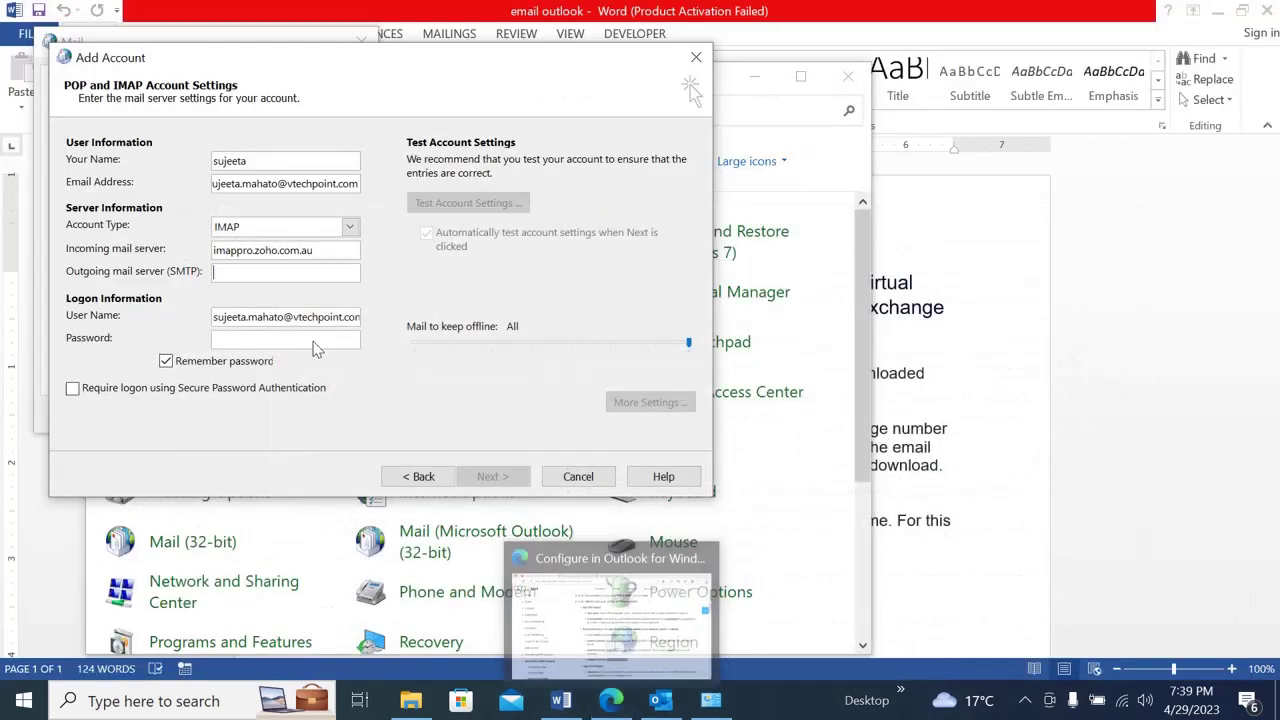
click(255, 339)
key(ctrl+v)
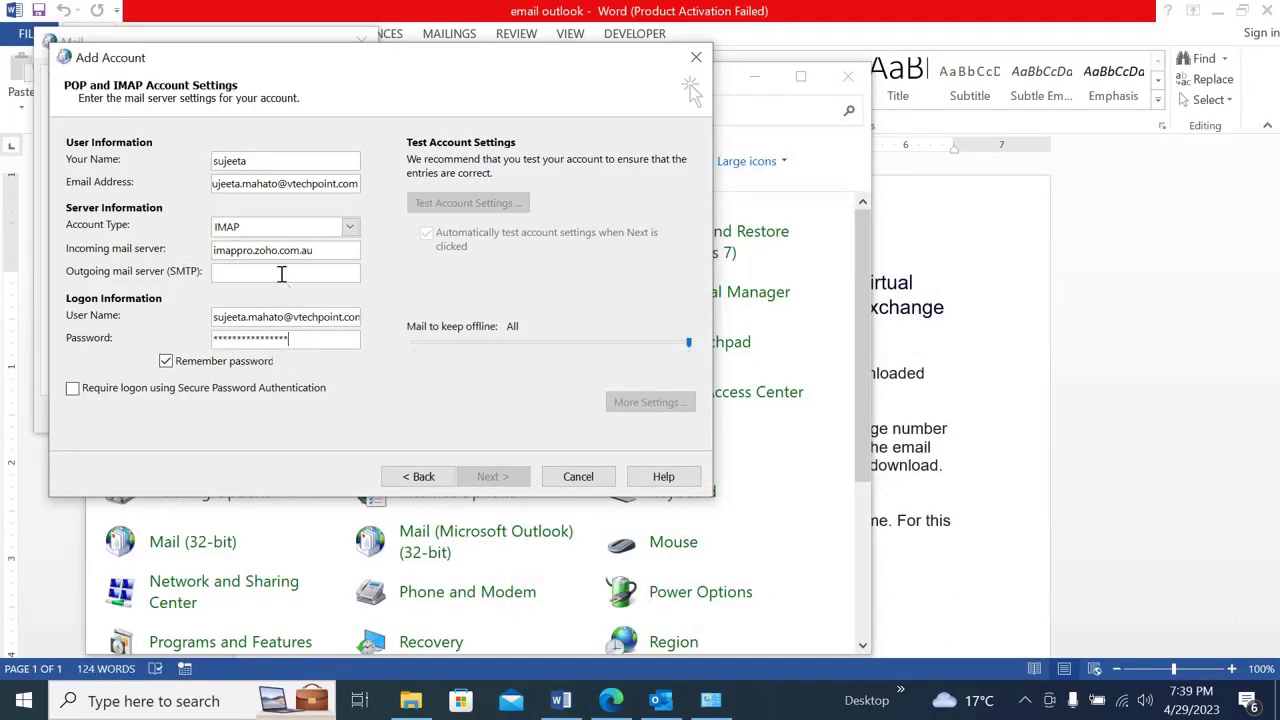
click(282, 272)
key(ctrl+v)
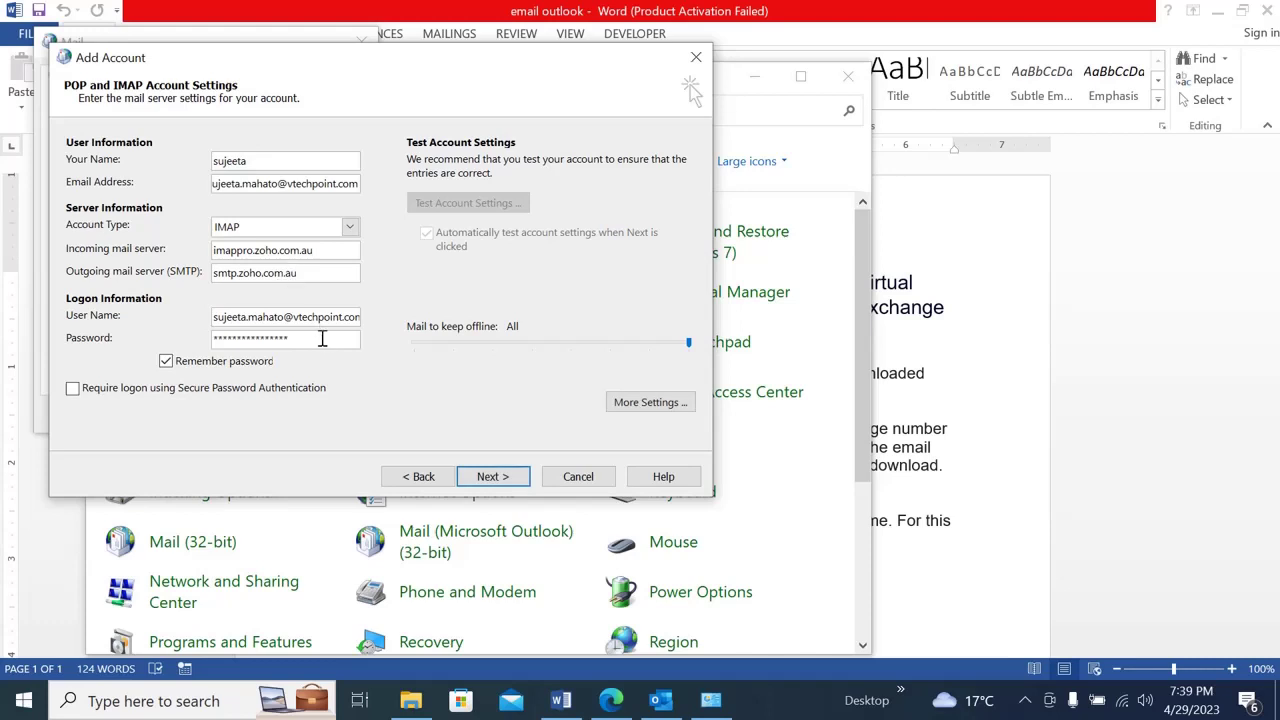
drag(308, 346, 201, 355)
key(BackSpace)
key(ctrl+v)
- In More Settings, require authentication for the outgoing SMTP server and review the Advanced tab
click(648, 402)
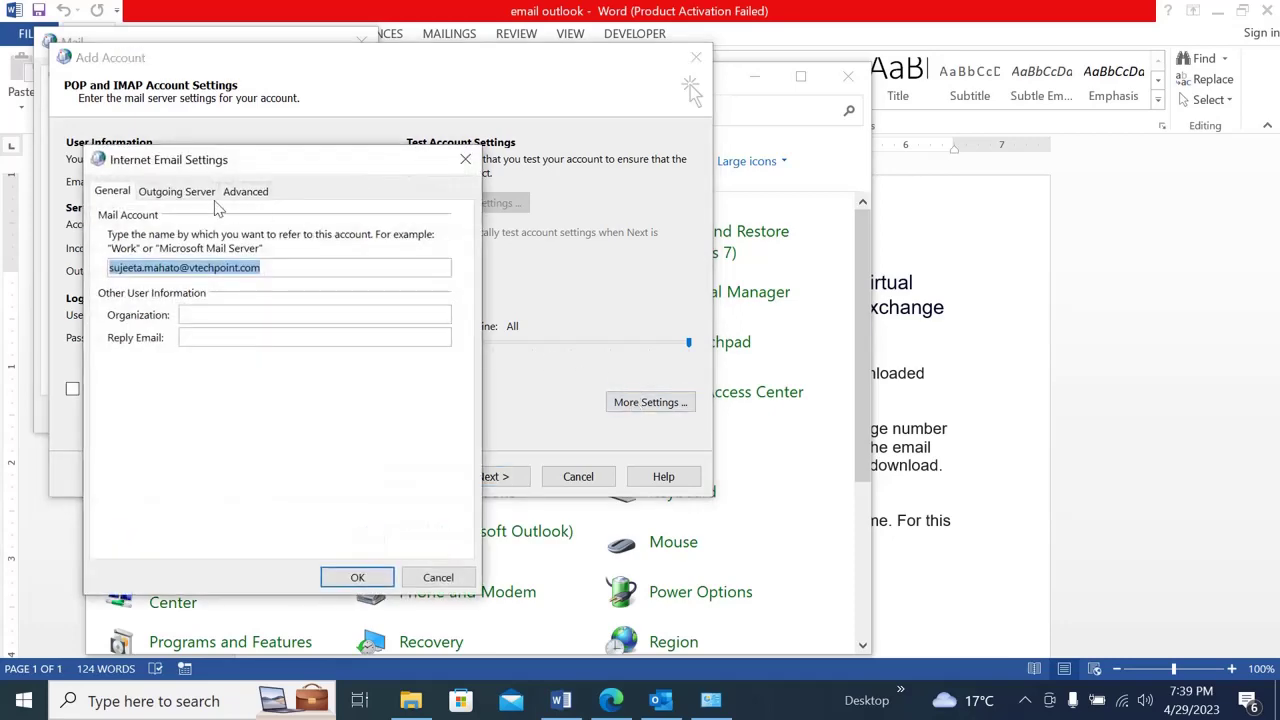
click(182, 193)
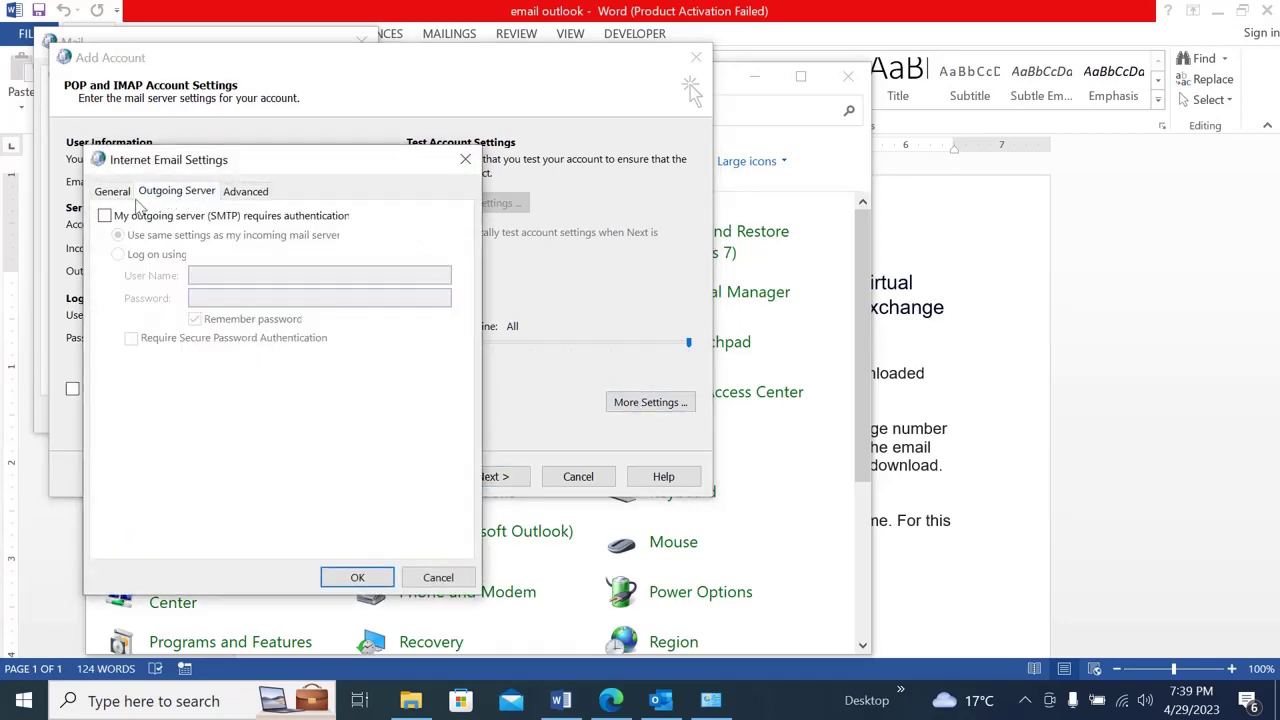
click(105, 217)
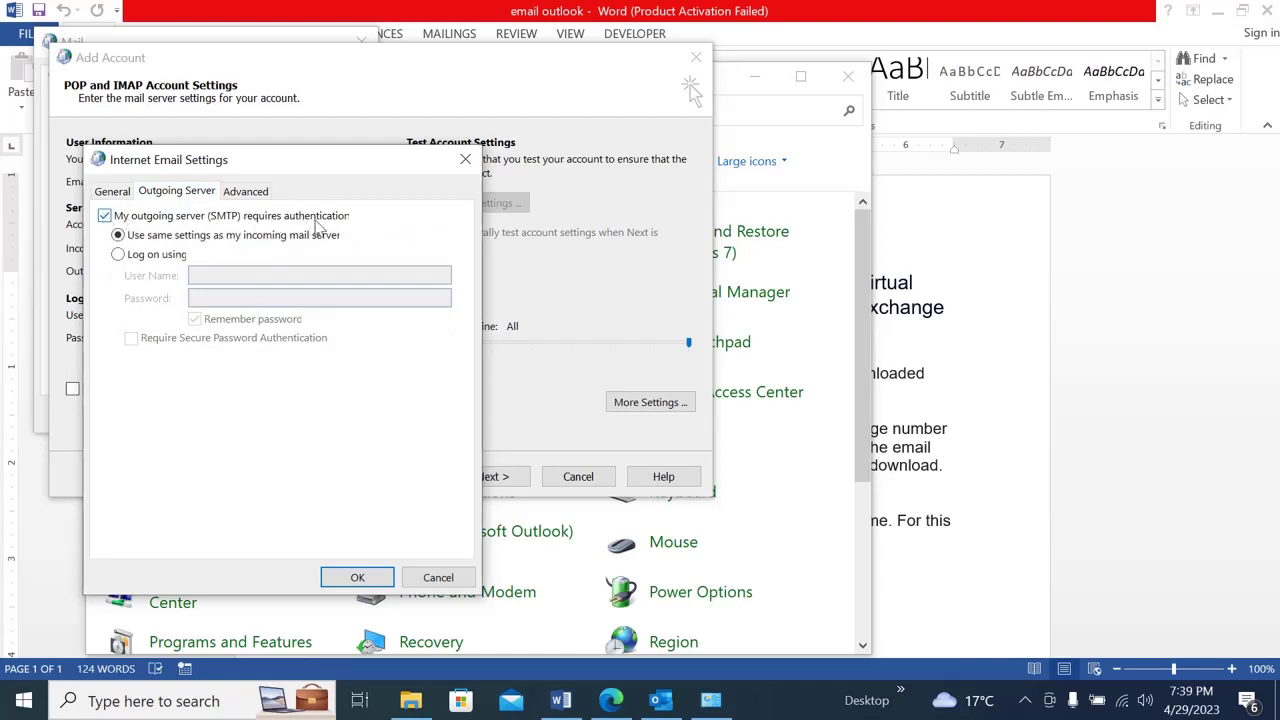
click(243, 192)
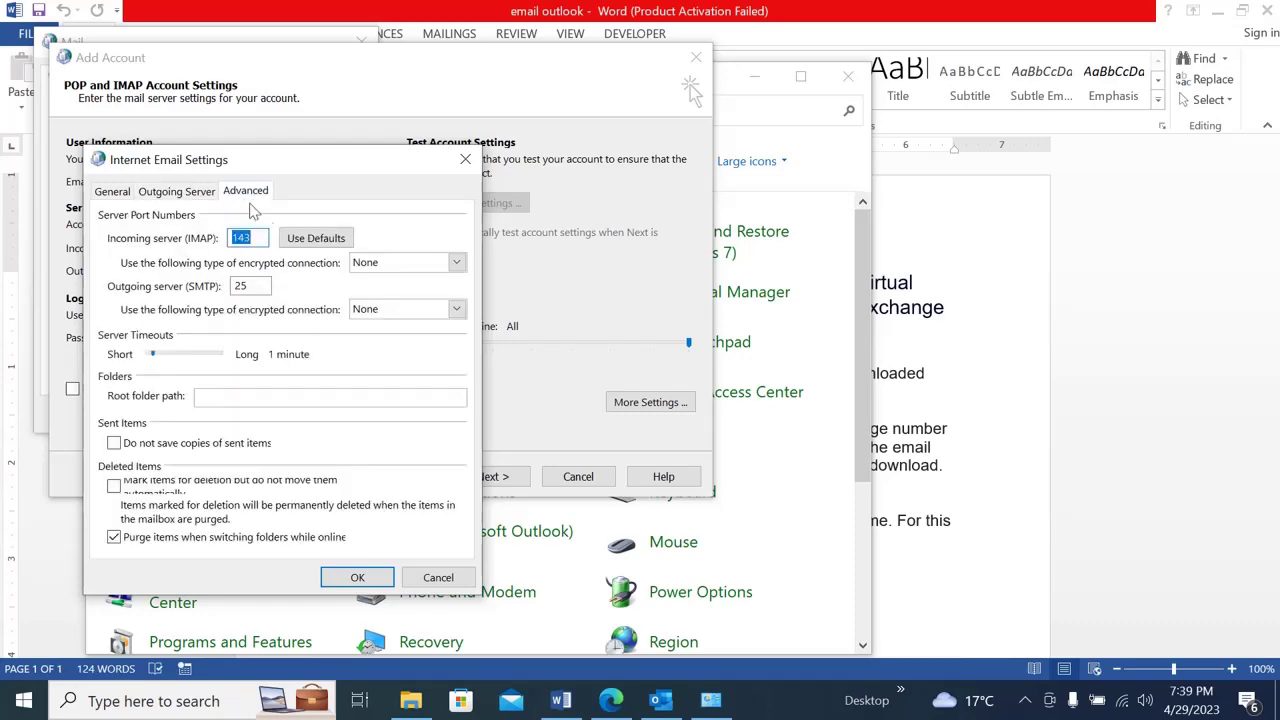
click(611, 700)
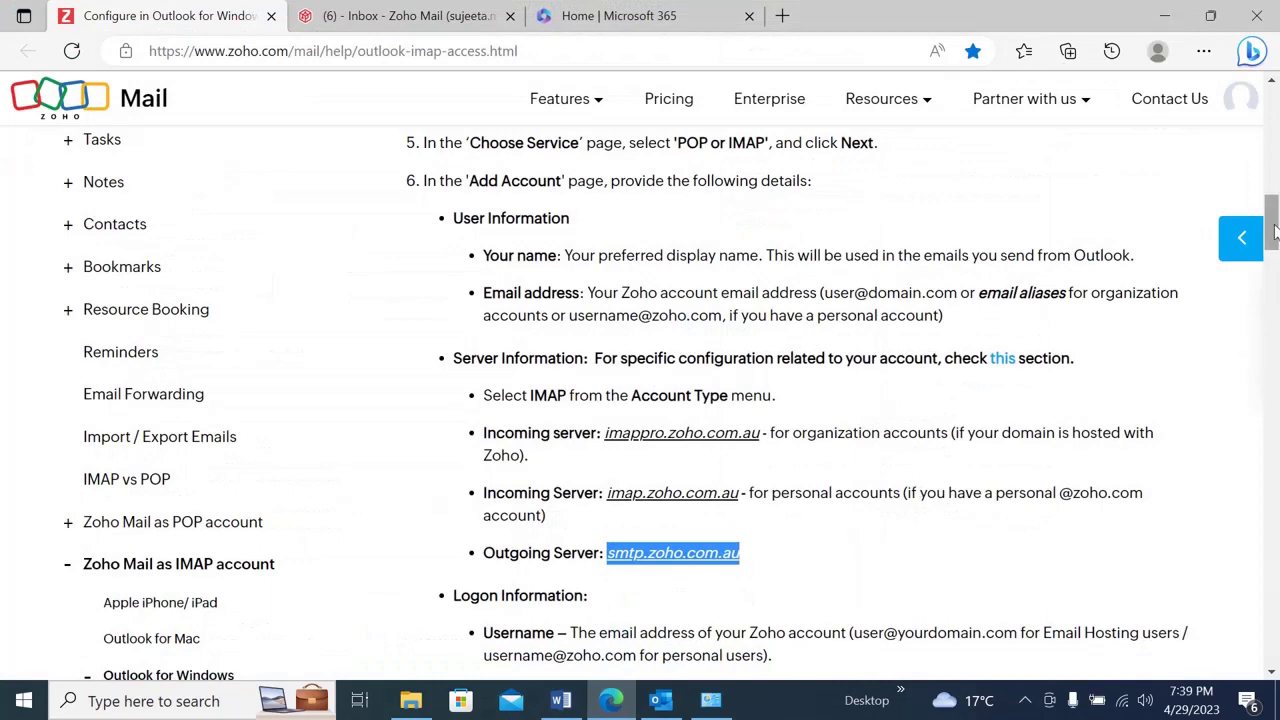
- Note IMAP port 993 and SMTP port 465 on the help page, then clear Outlook's outgoing port
scroll(1274, 230, down, 10)
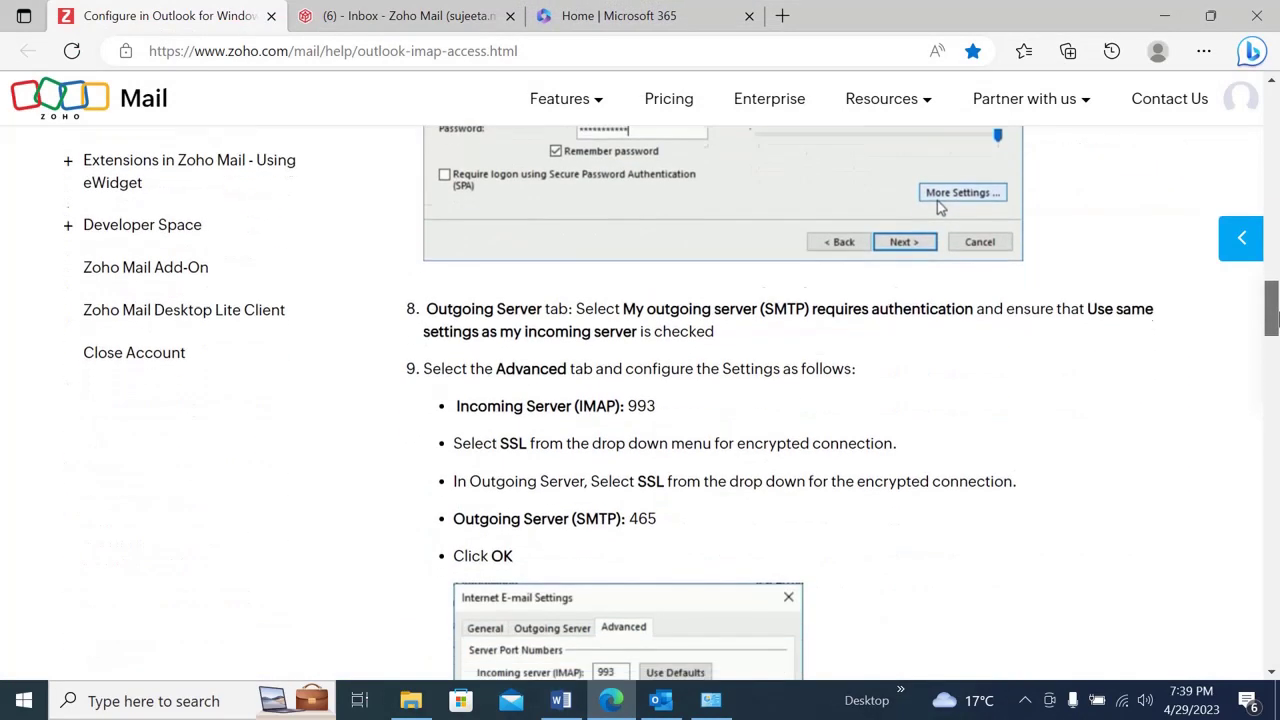
scroll(1274, 315, down, 1)
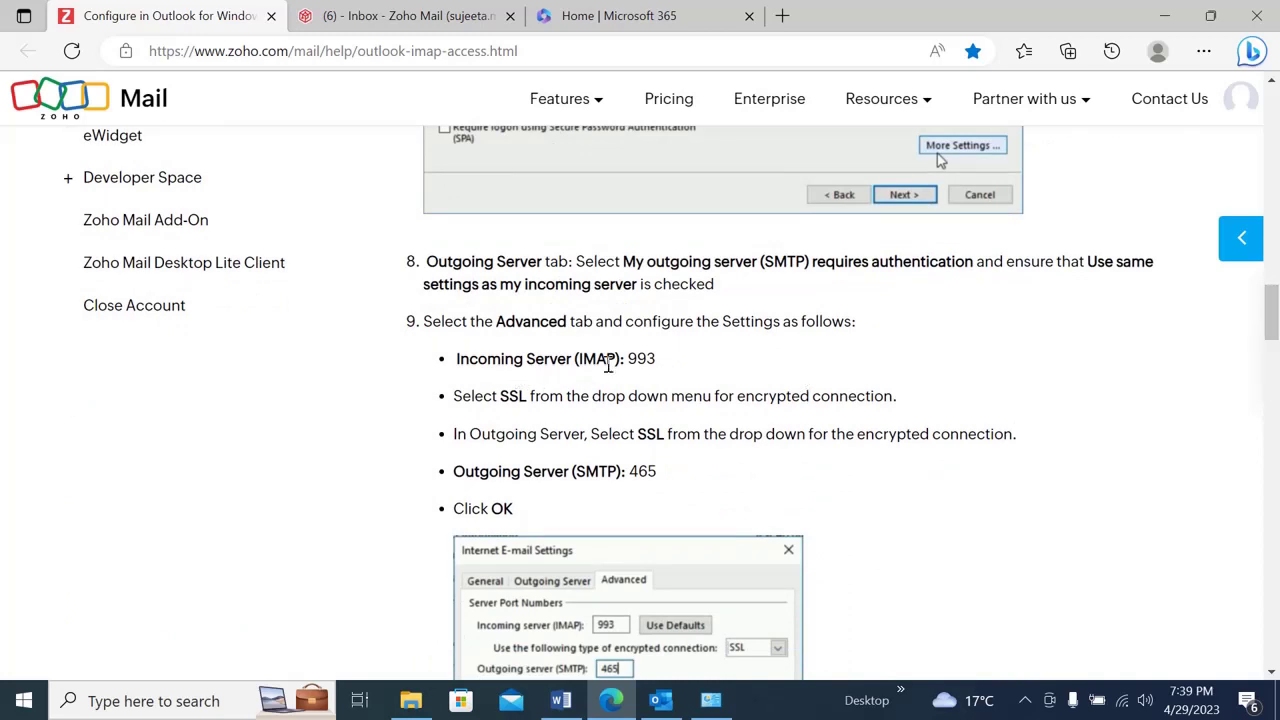
drag(658, 364, 630, 359)
drag(658, 471, 630, 471)
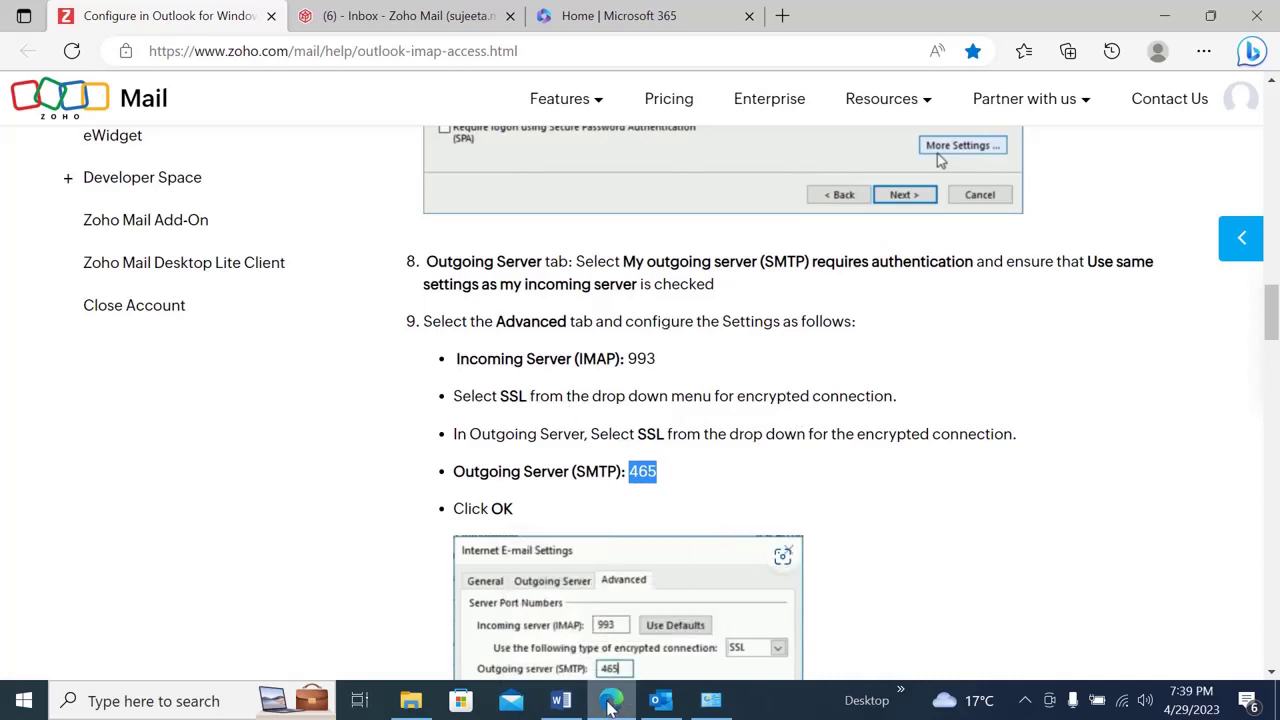
click(610, 703)
key(BackSpace)
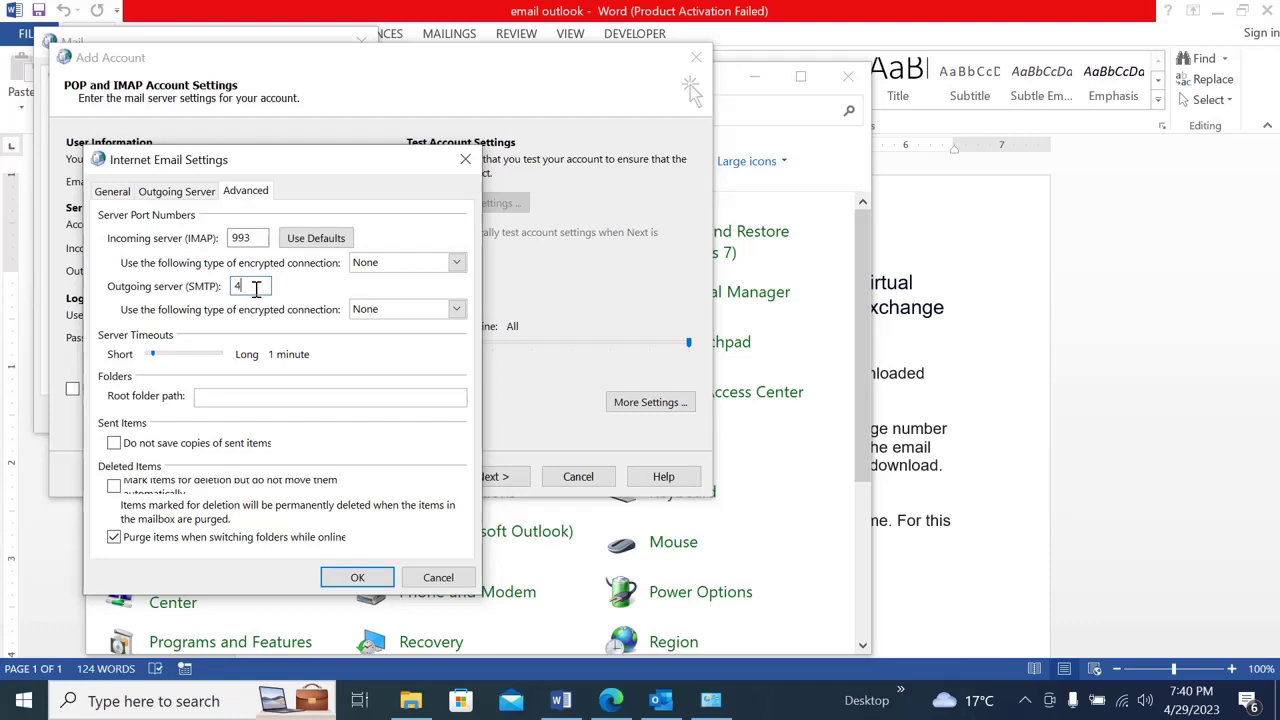
- Set incoming and outgoing encryption to SSL/TLS with SMTP port 465, and save the settings
click(456, 309)
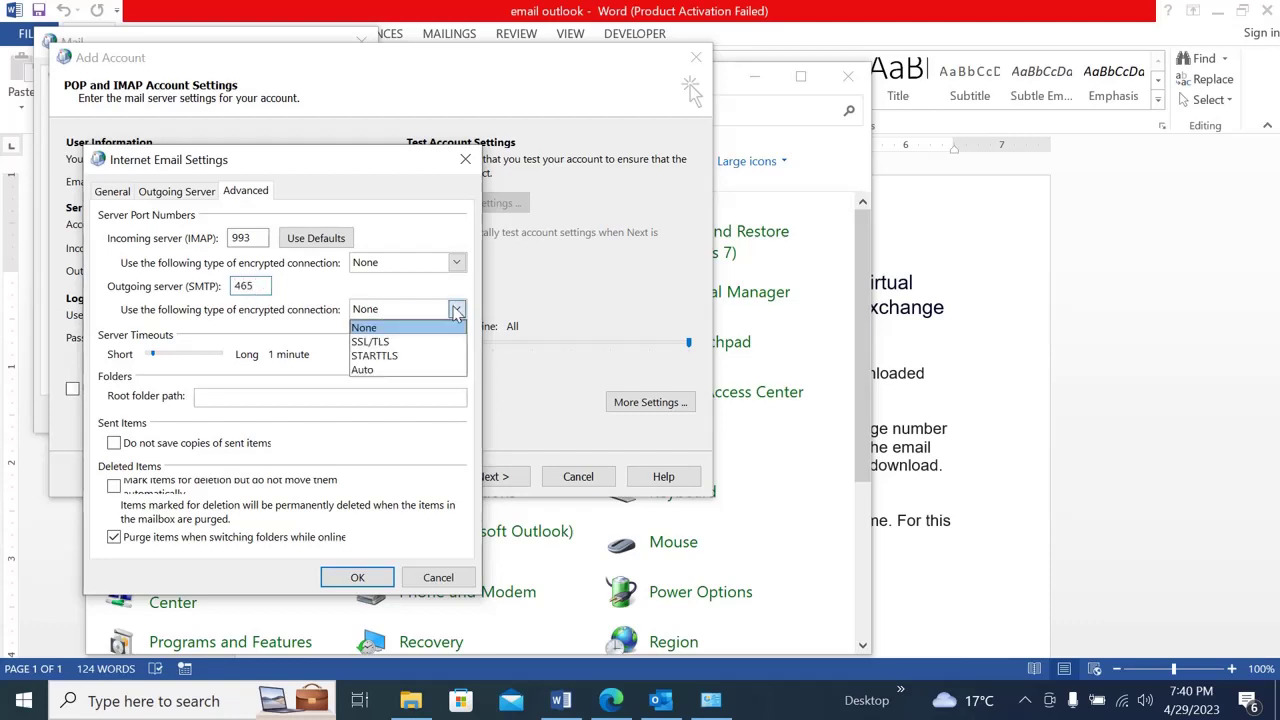
click(390, 344)
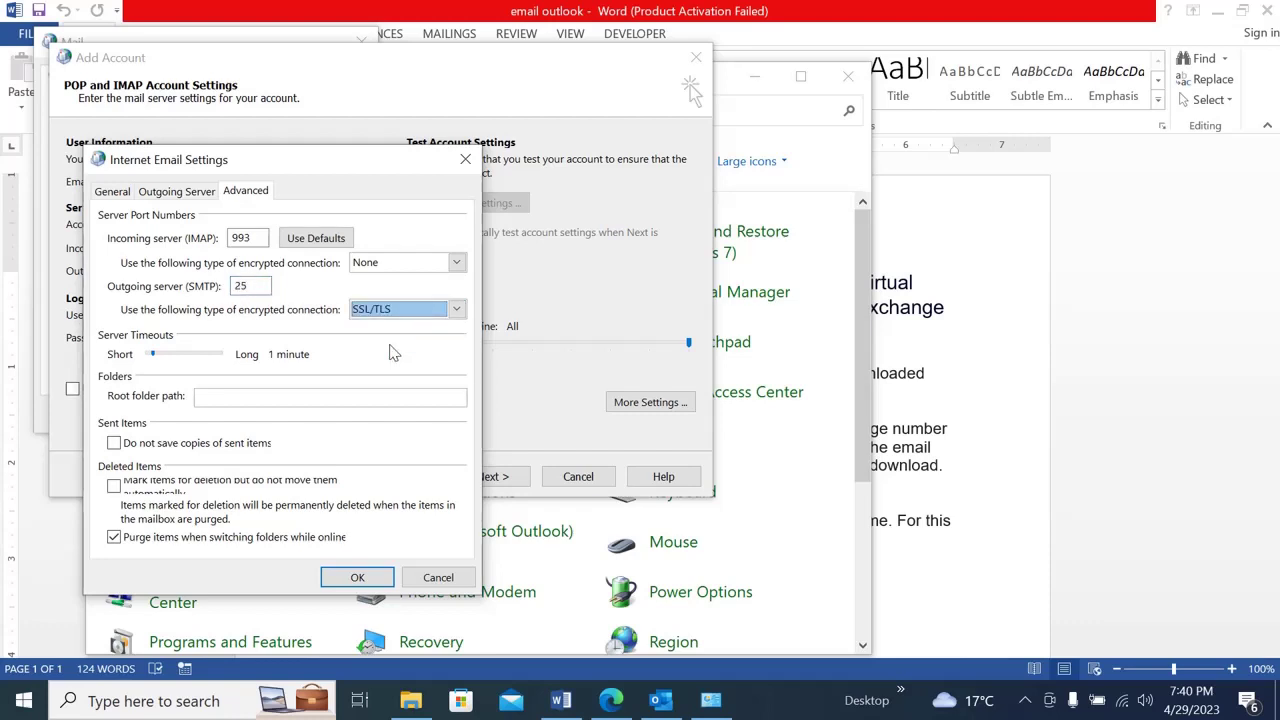
click(456, 264)
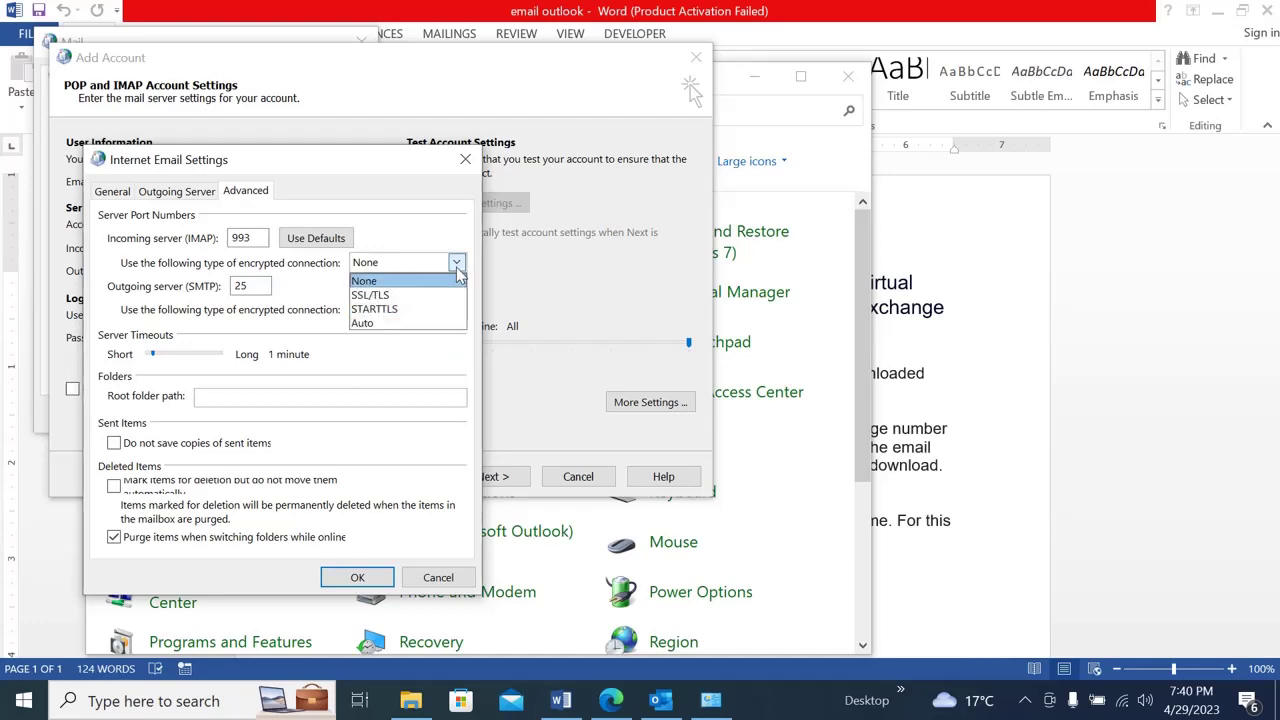
click(256, 286)
click(256, 285)
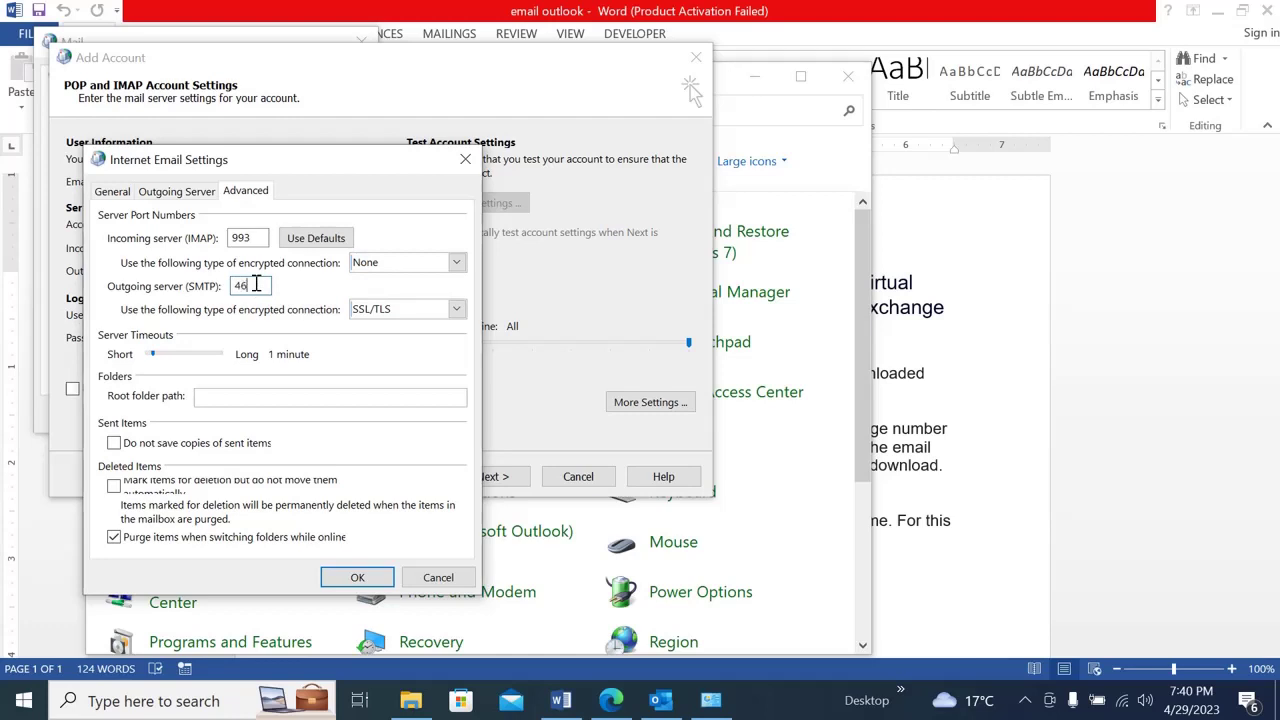
click(458, 263)
click(398, 295)
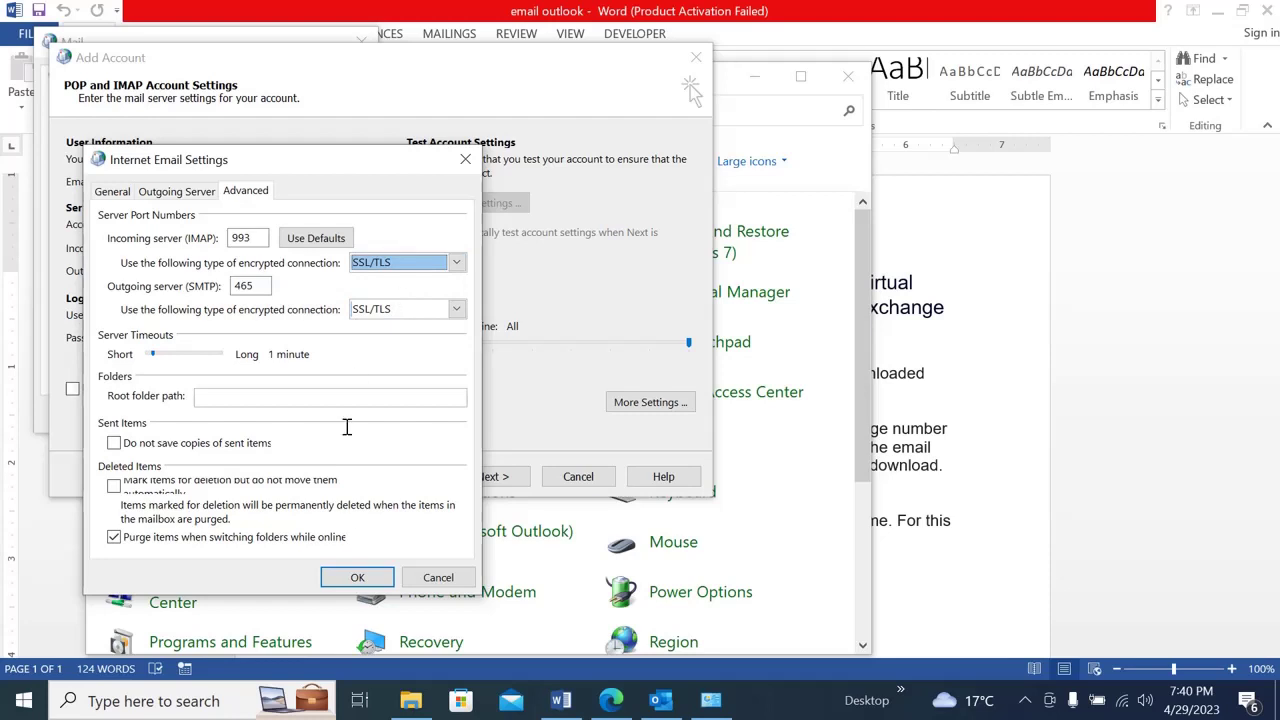
click(357, 577)
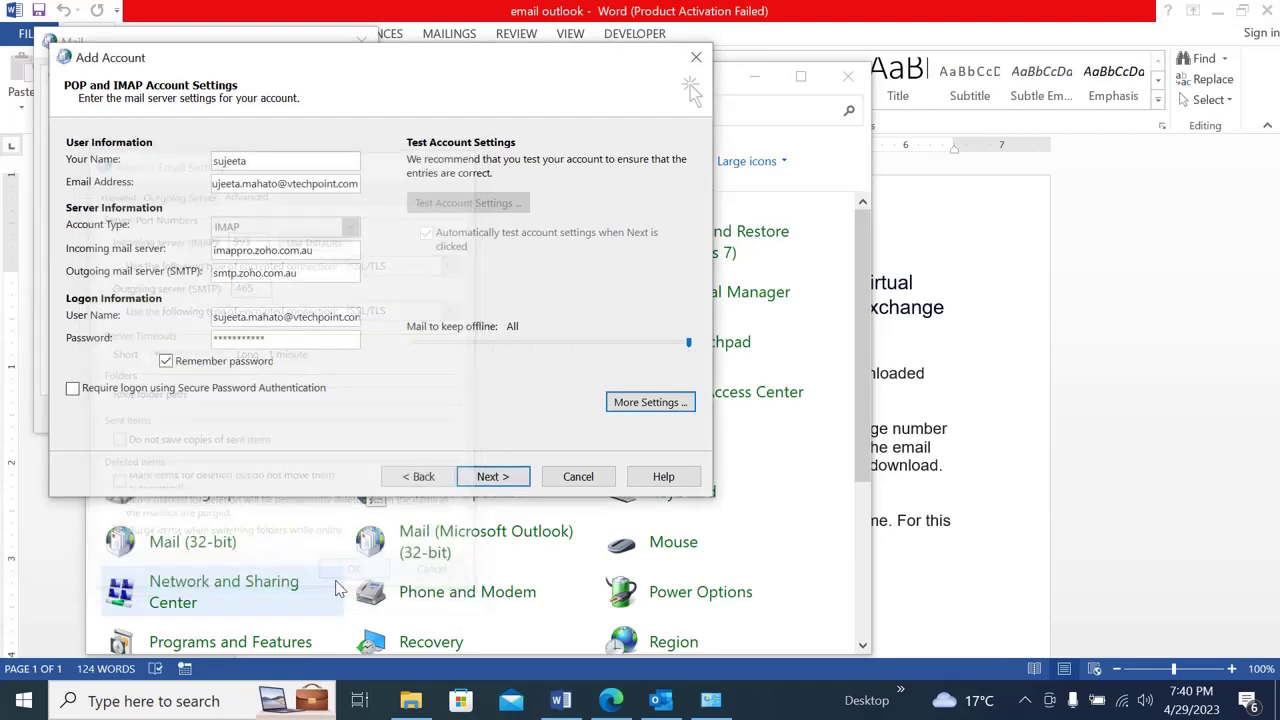
- Run the account settings test, close the successful results and finish adding the account
click(493, 477)
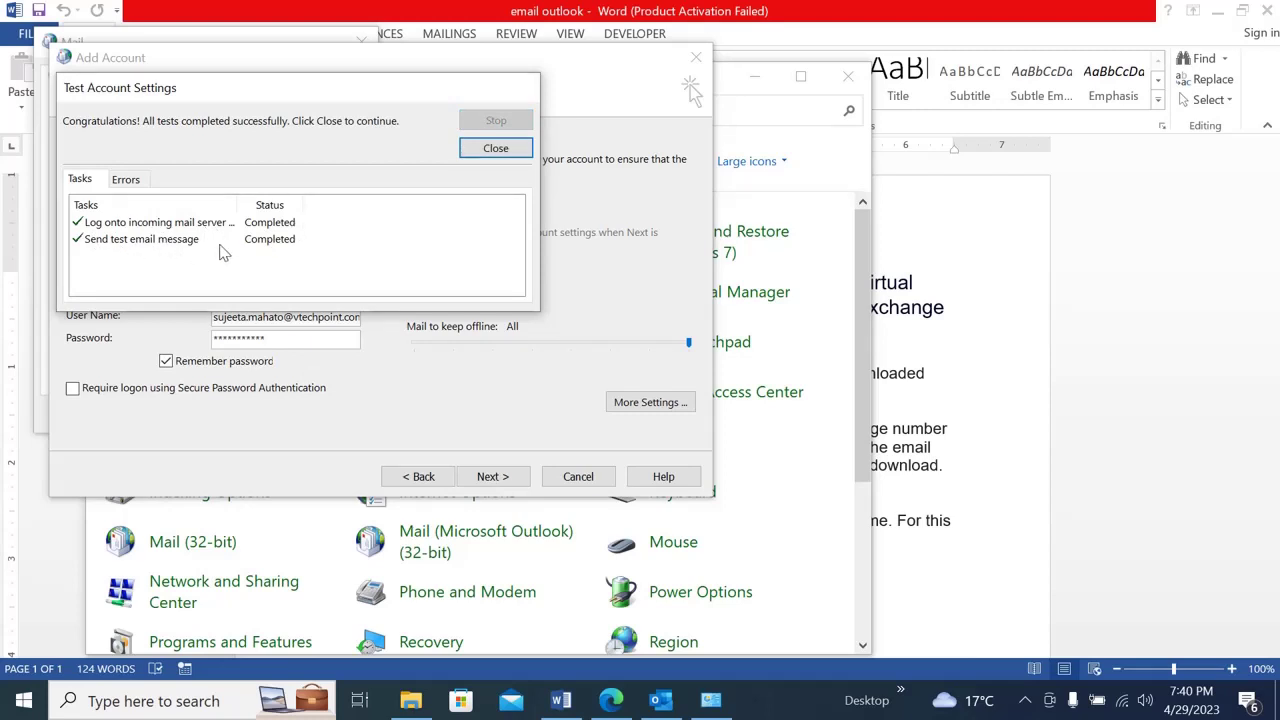
click(495, 150)
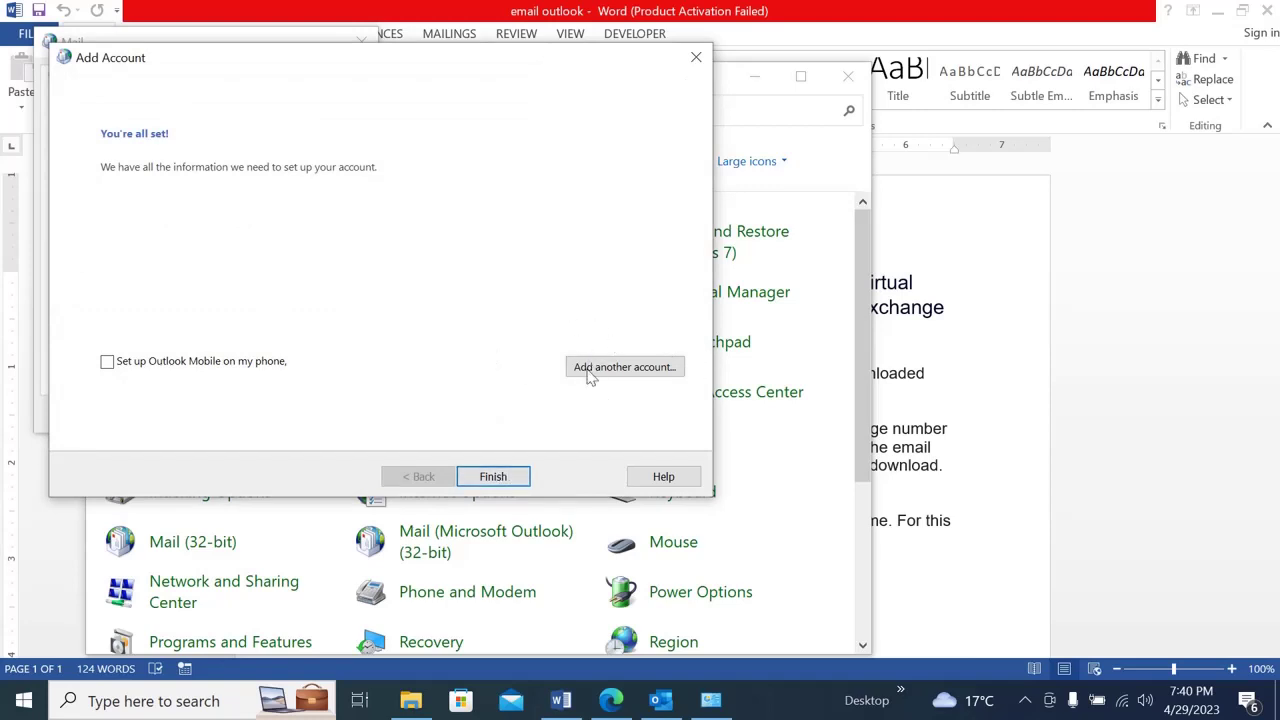
click(480, 478)
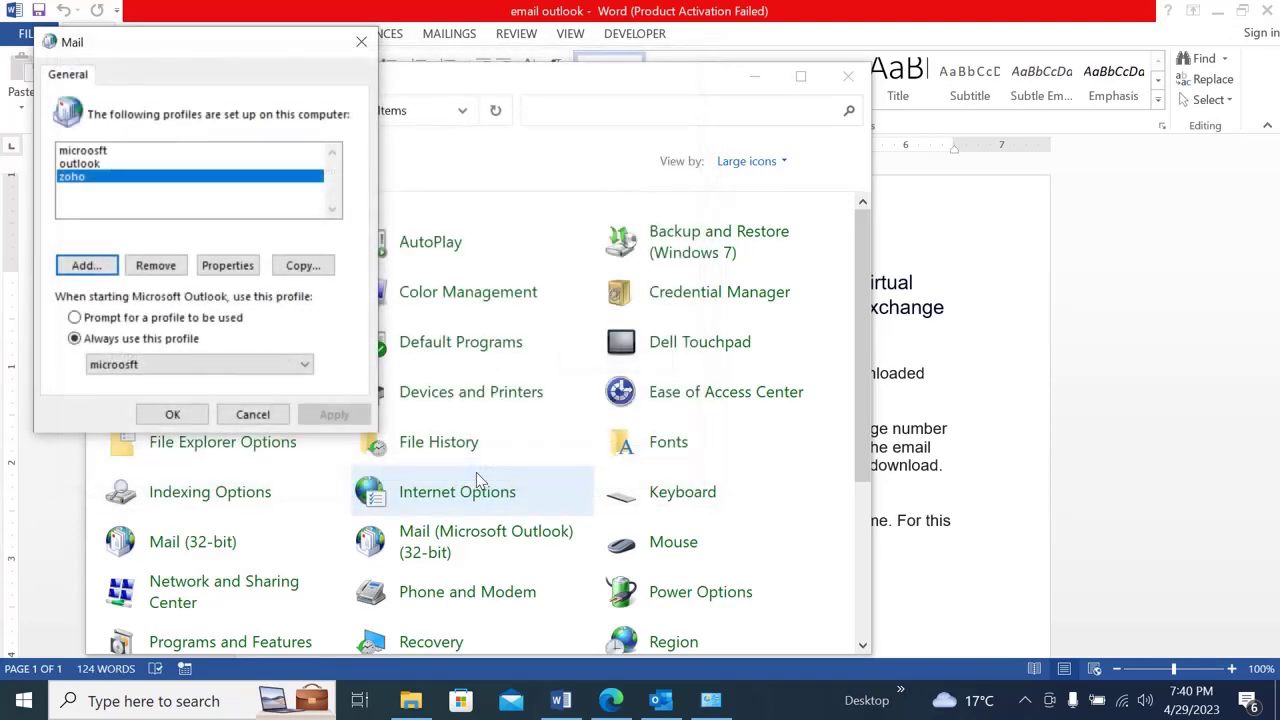
- Close Mail setup and choose Change Profile in Account Settings, letting Outlook close
click(172, 414)
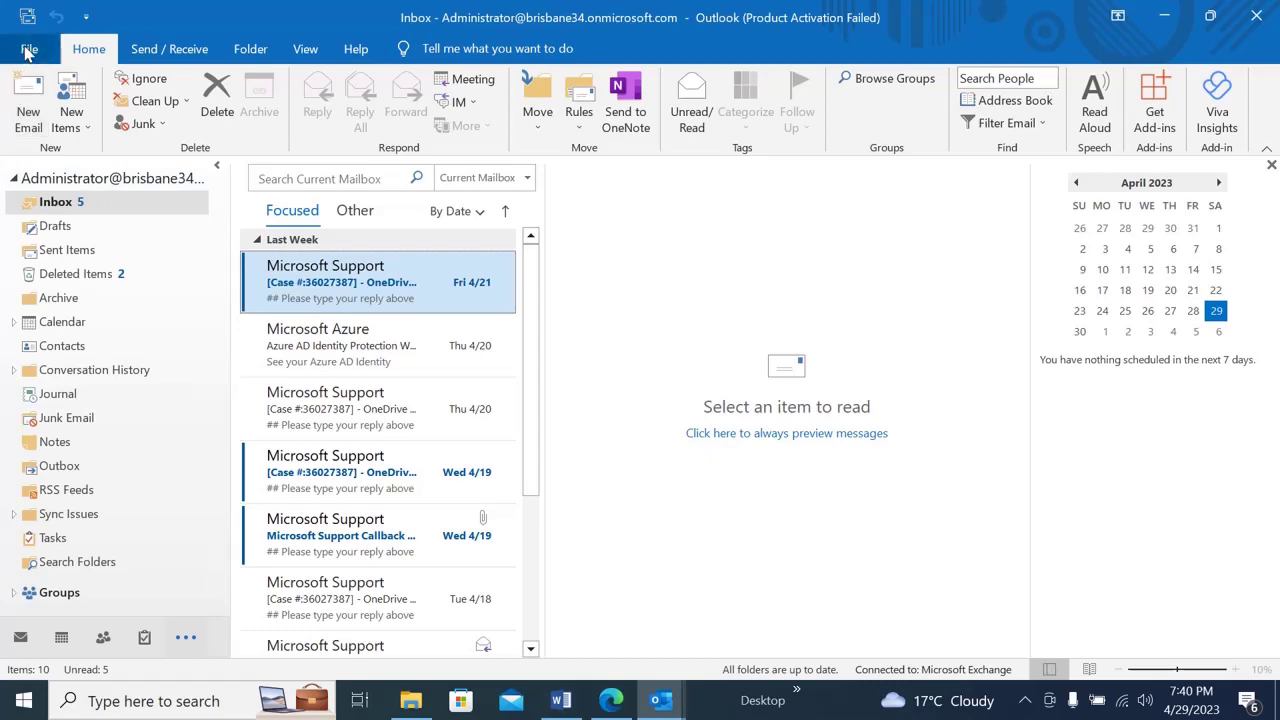
click(29, 52)
click(266, 266)
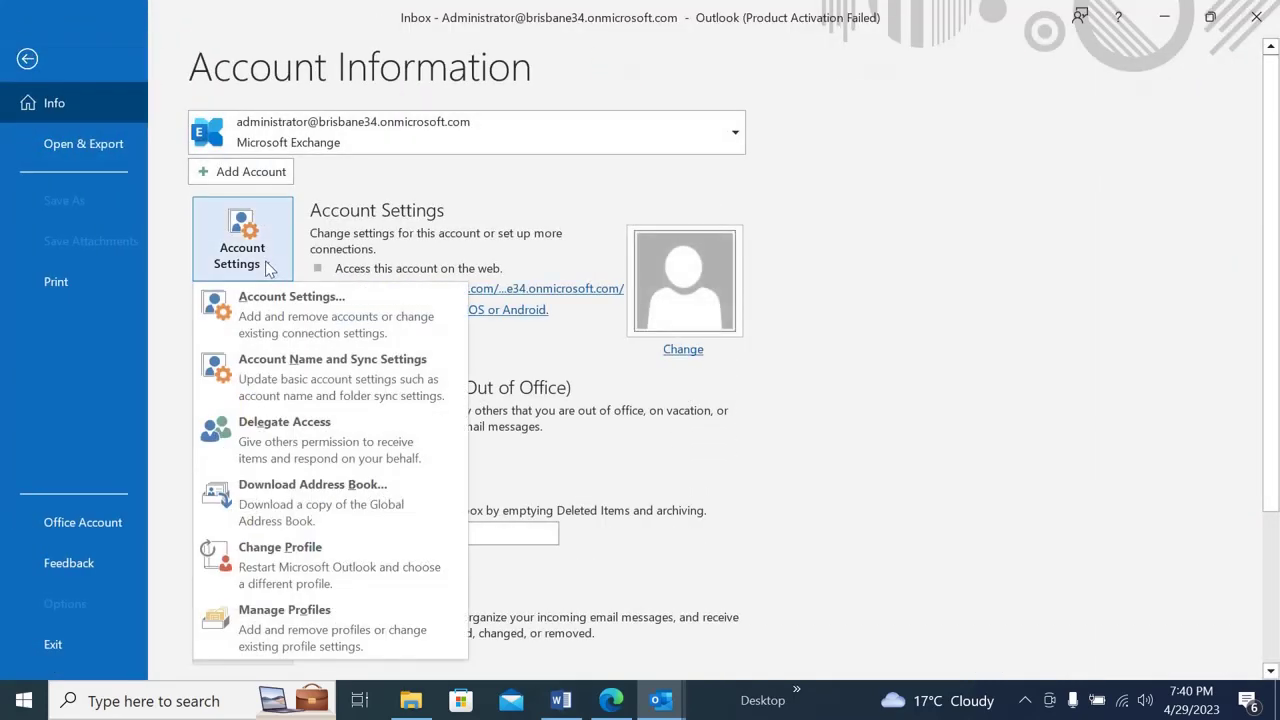
click(295, 551)
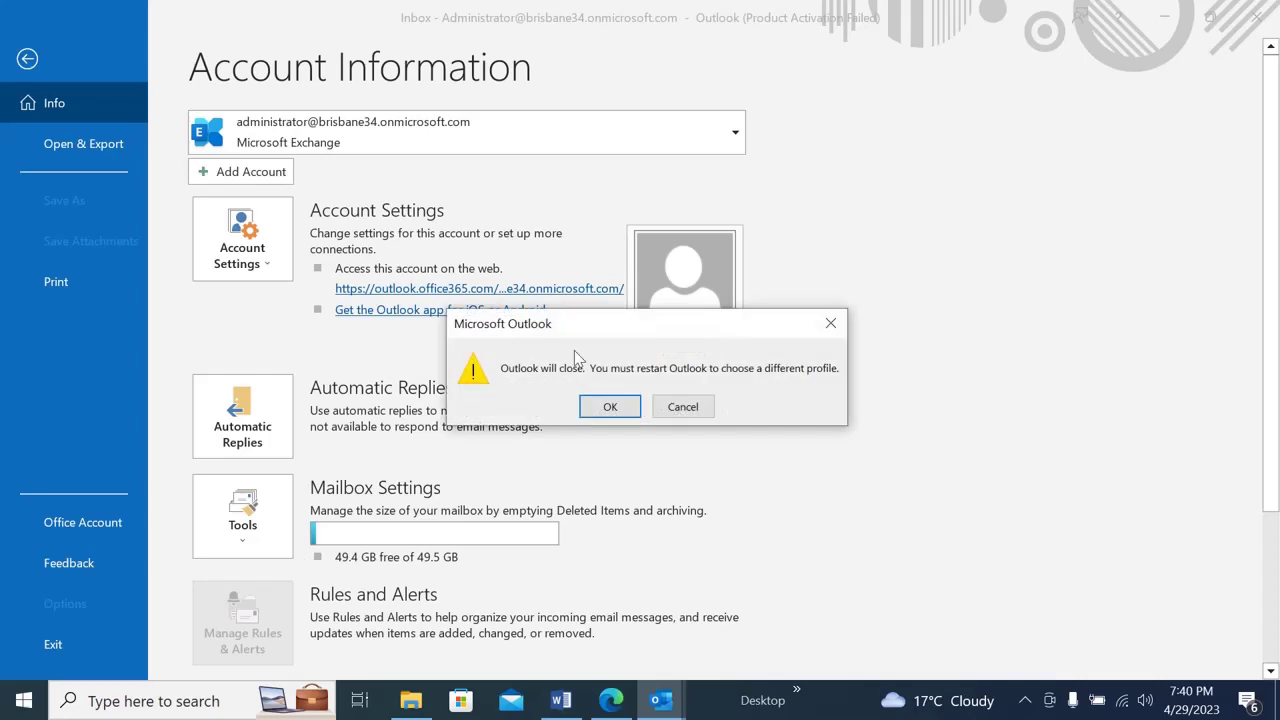
click(609, 406)
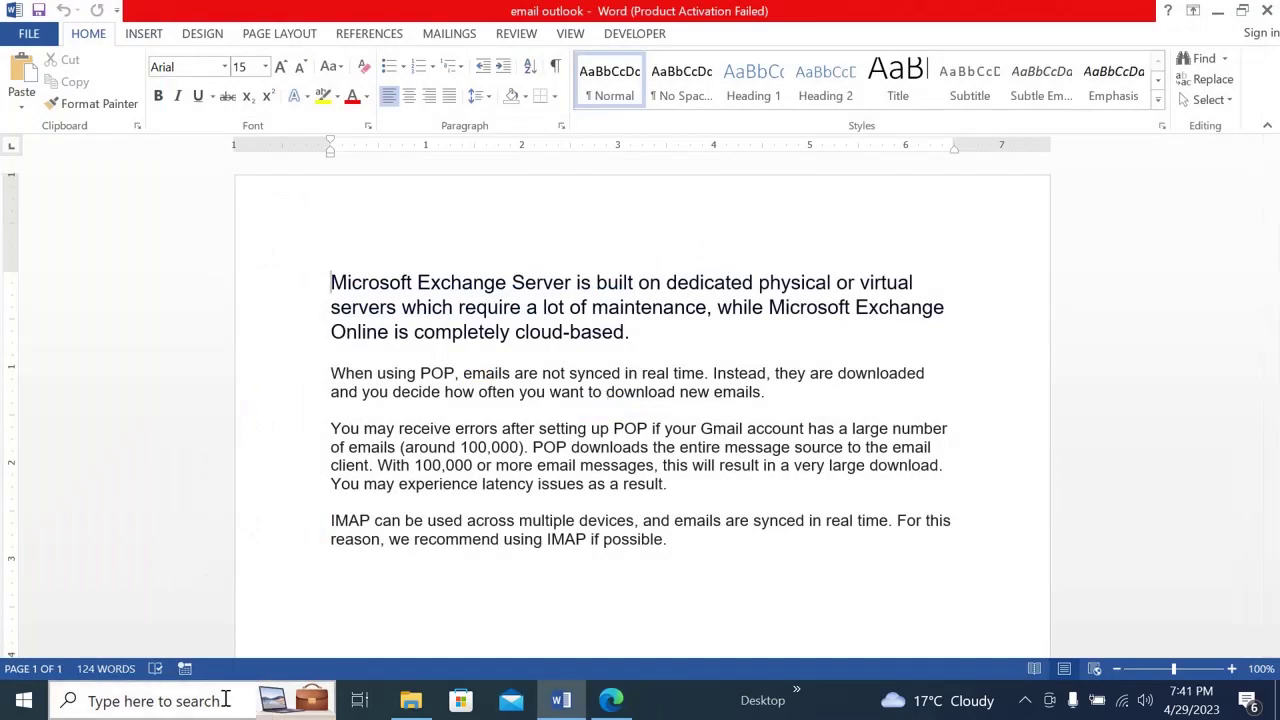
- Relaunch Outlook from the Start search and pick the zoho profile
click(225, 699)
text(out)
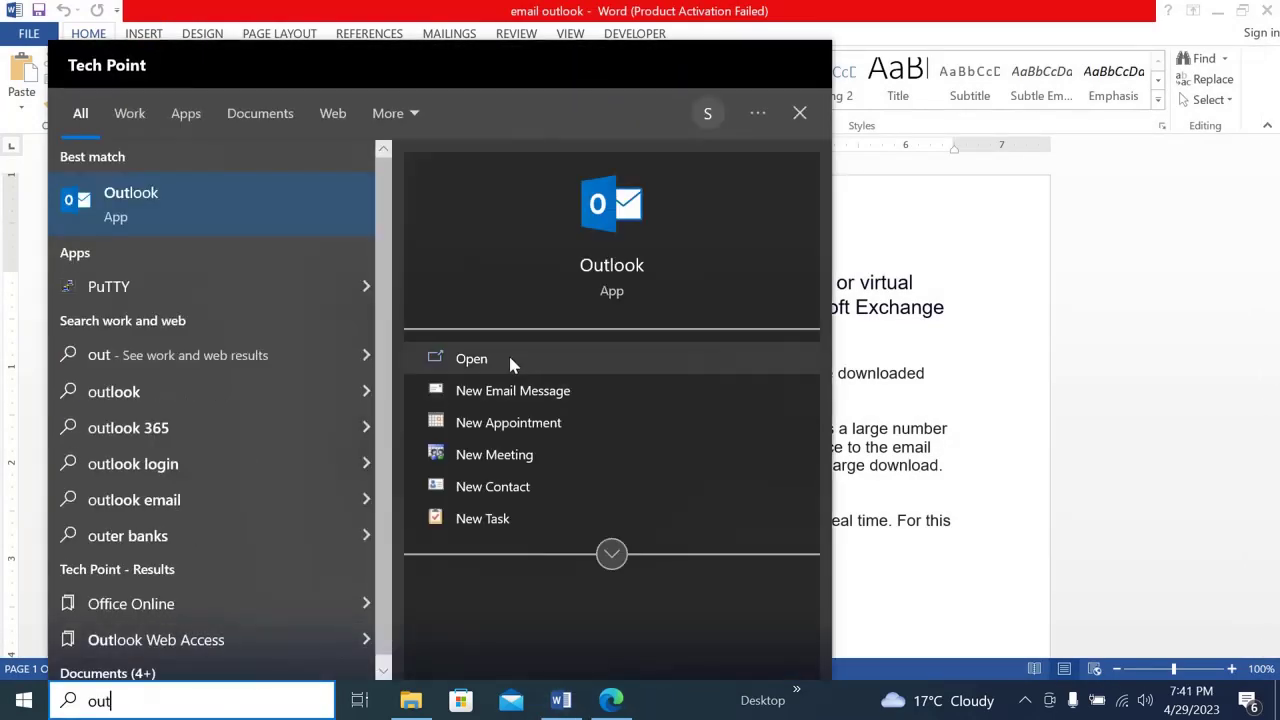
click(508, 358)
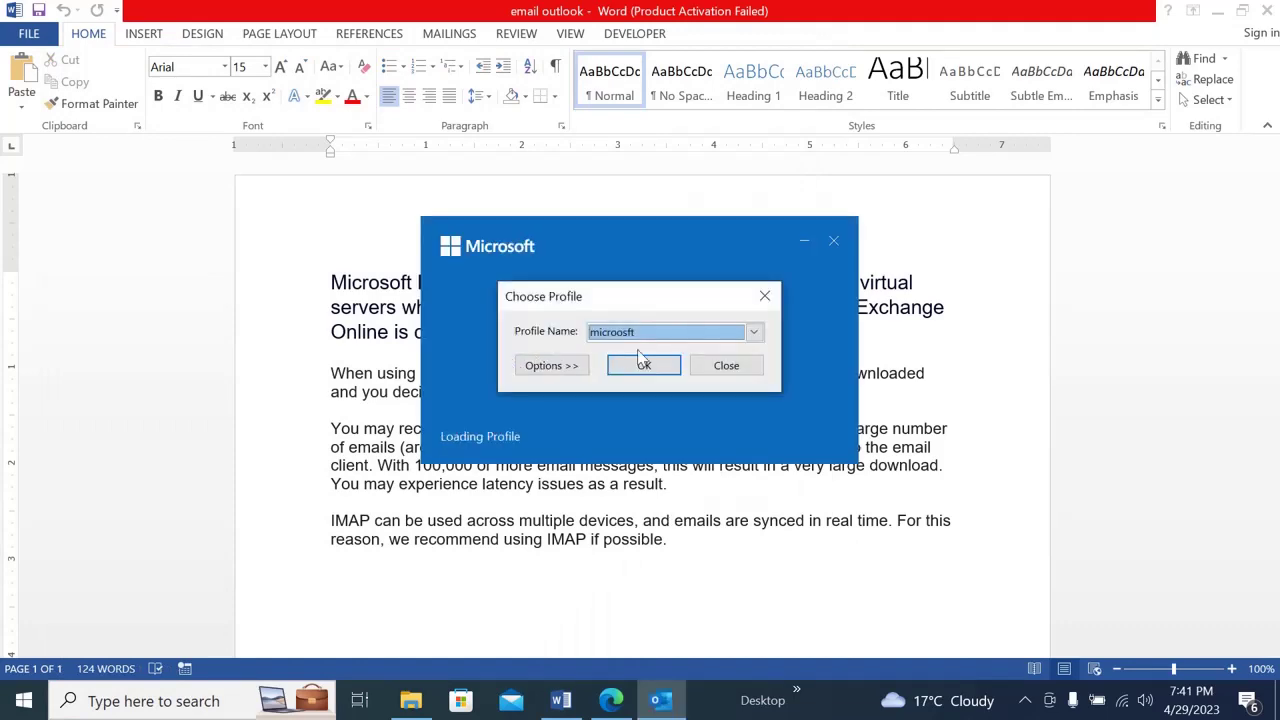
click(754, 332)
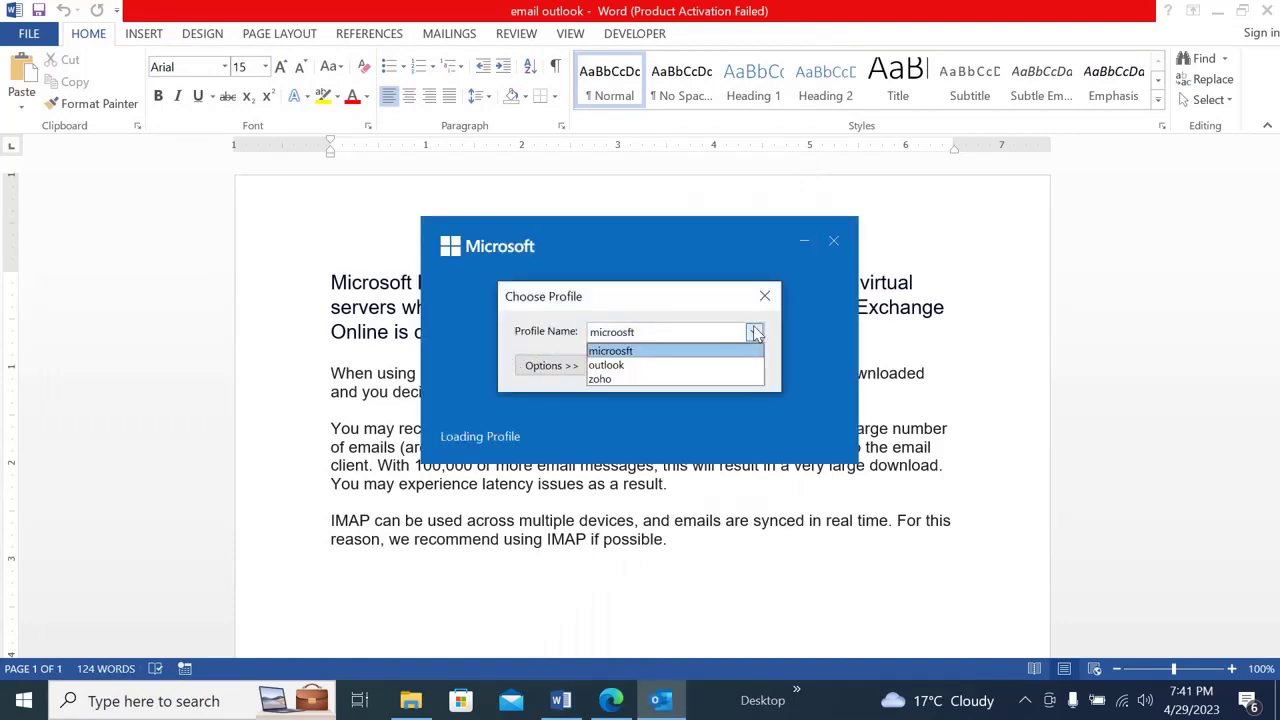
click(605, 379)
click(648, 367)
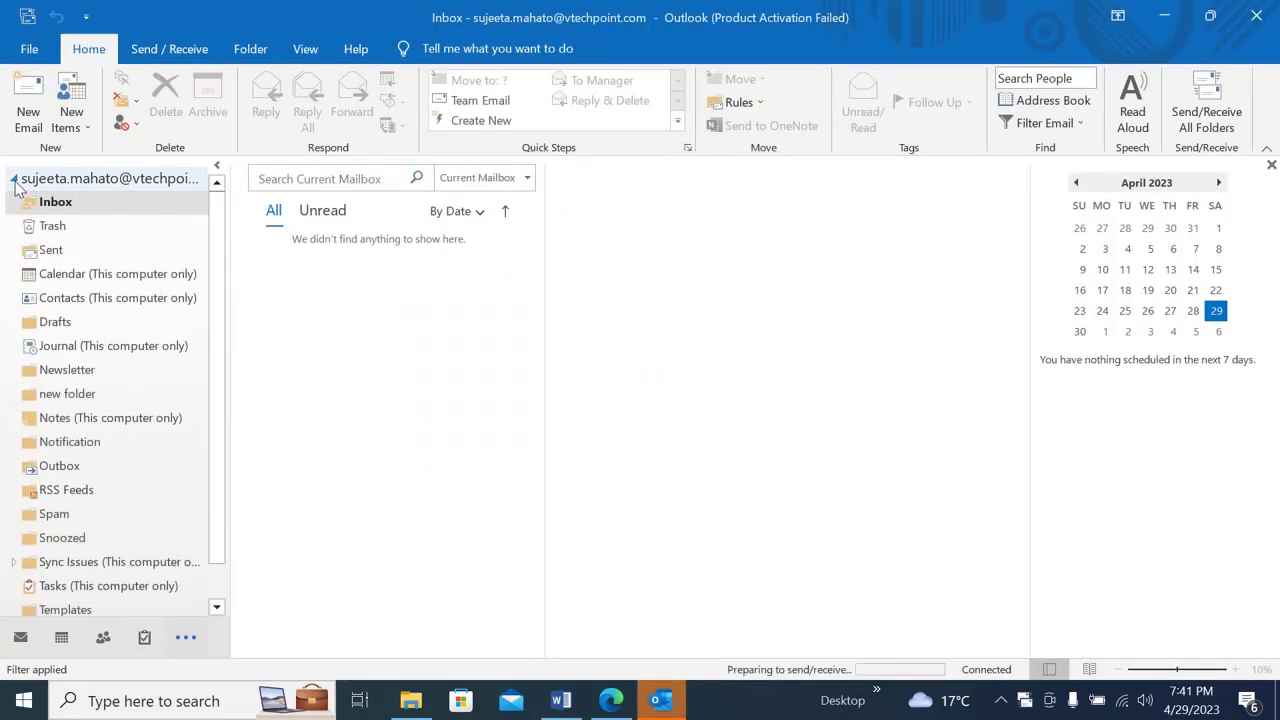
- Dismiss the Office activation prompt and view the synced Inbox
key(Escape)
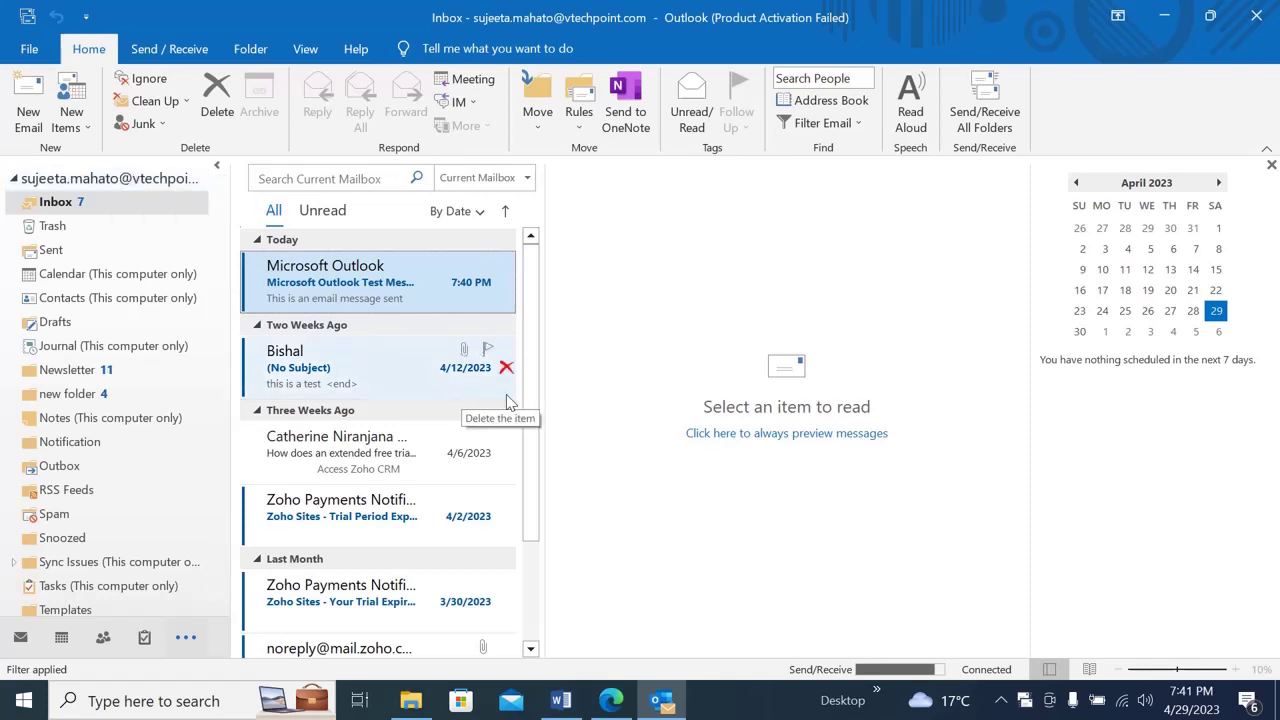
scroll(528, 505, down, 3)
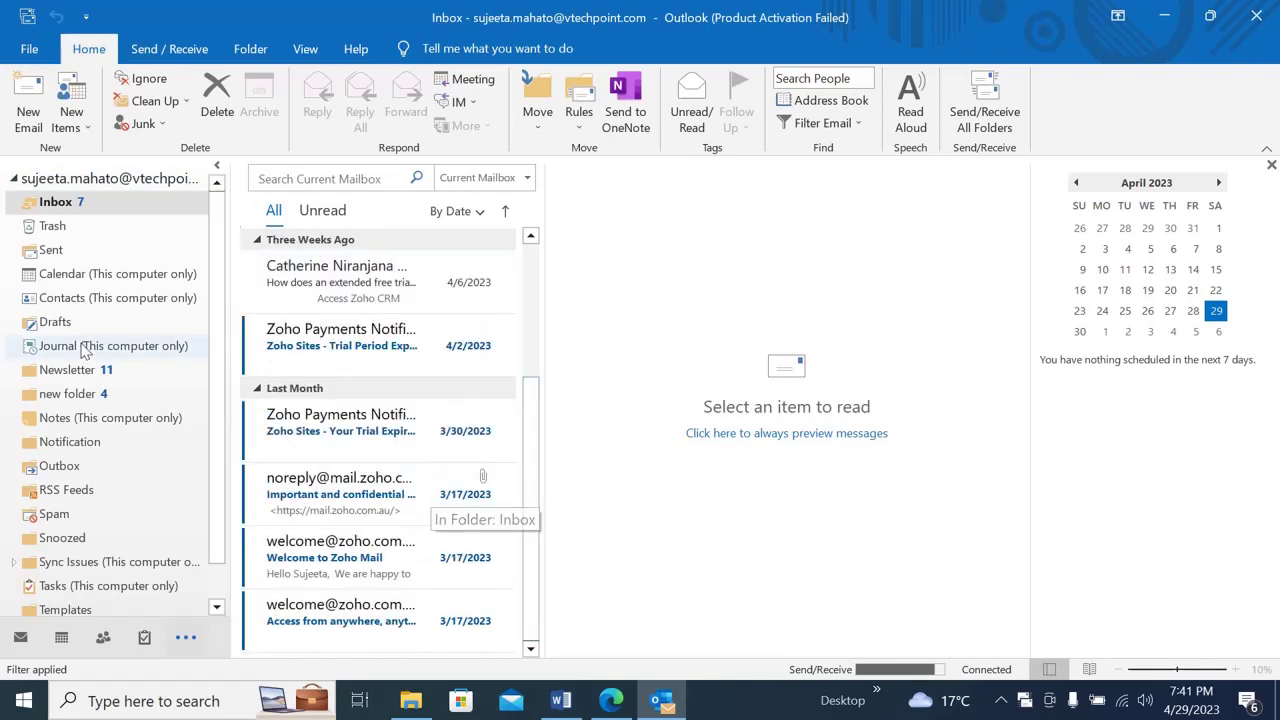
click(62, 203)
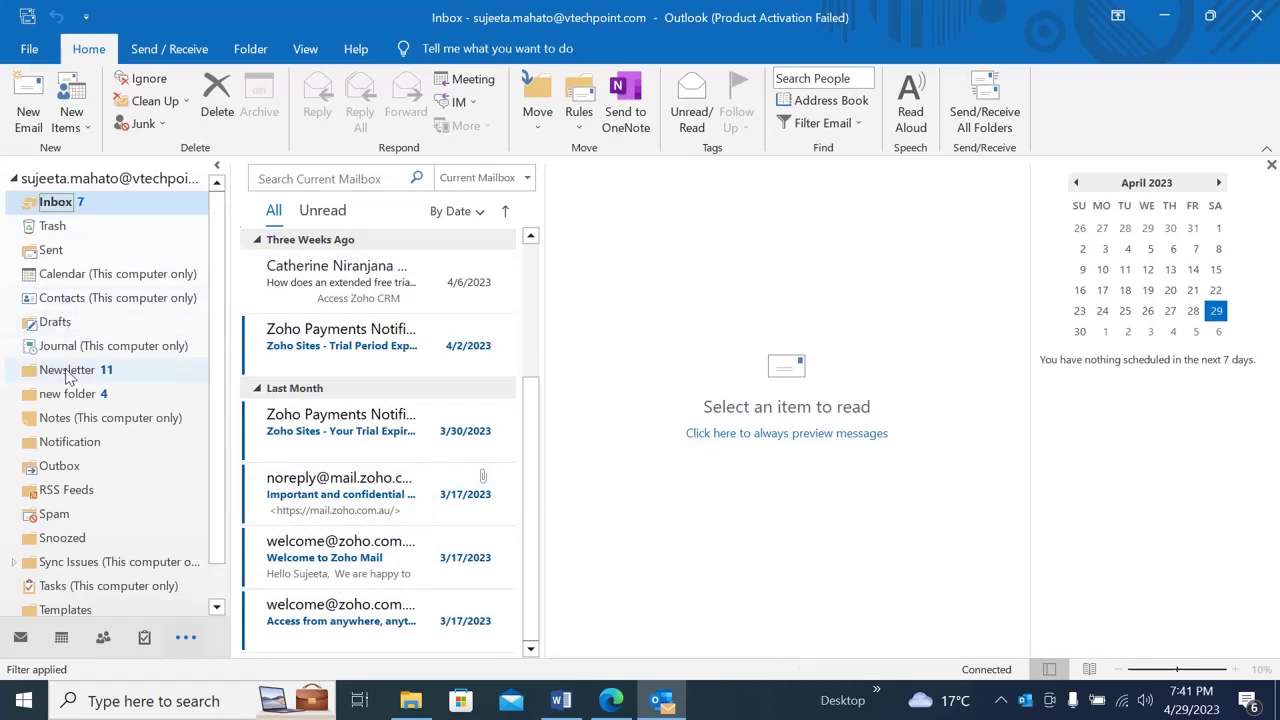
- Browse Newsletter and new folder, opening the Outlook test and Zoho Team password-change messages
click(67, 371)
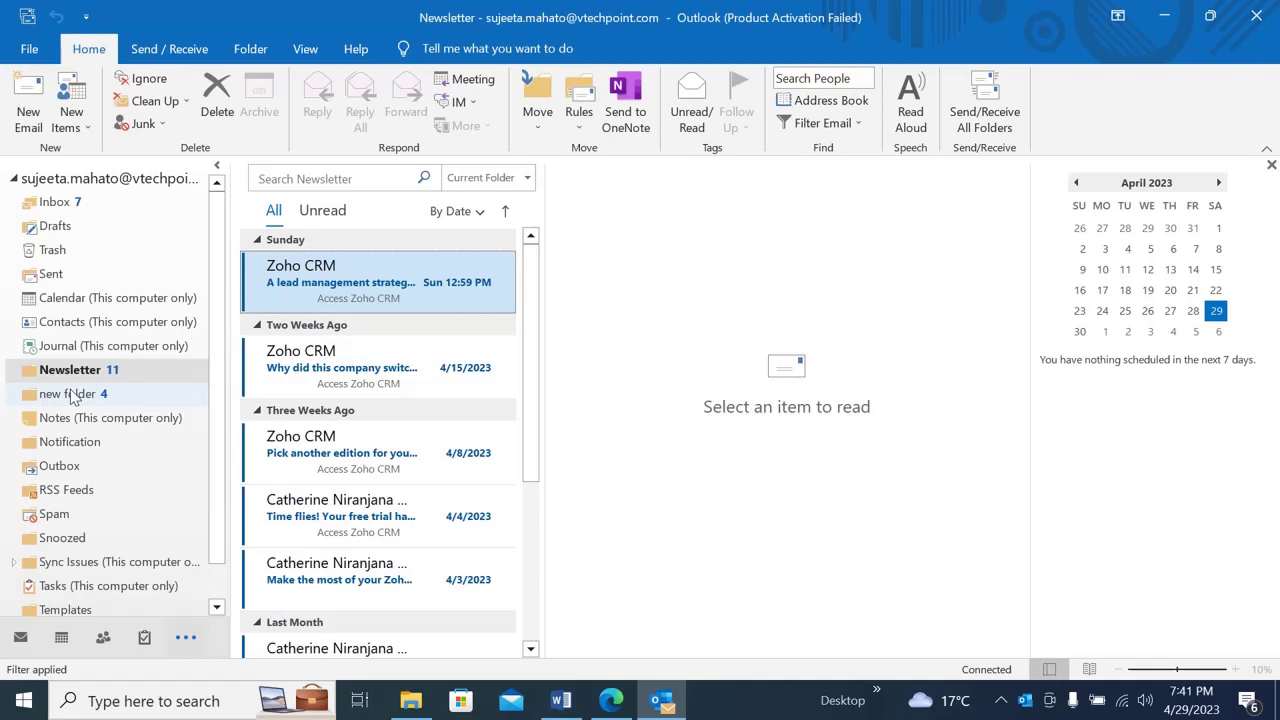
click(70, 395)
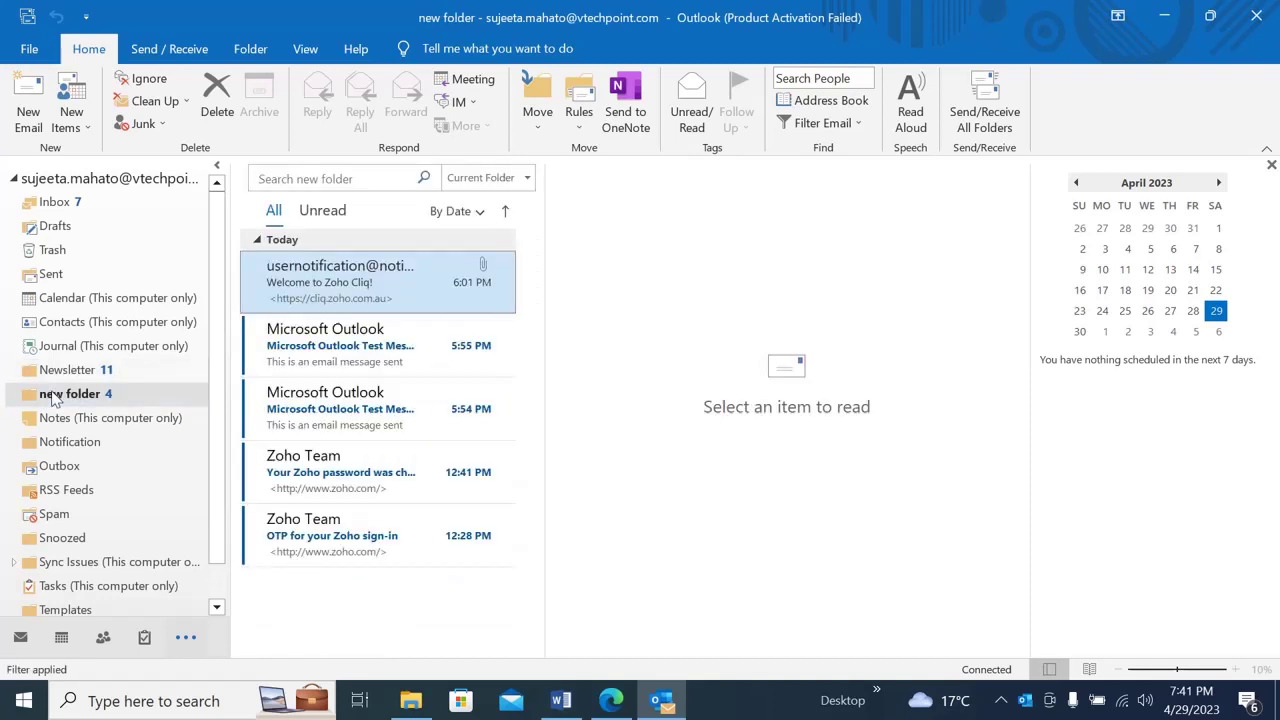
click(345, 338)
click(352, 495)
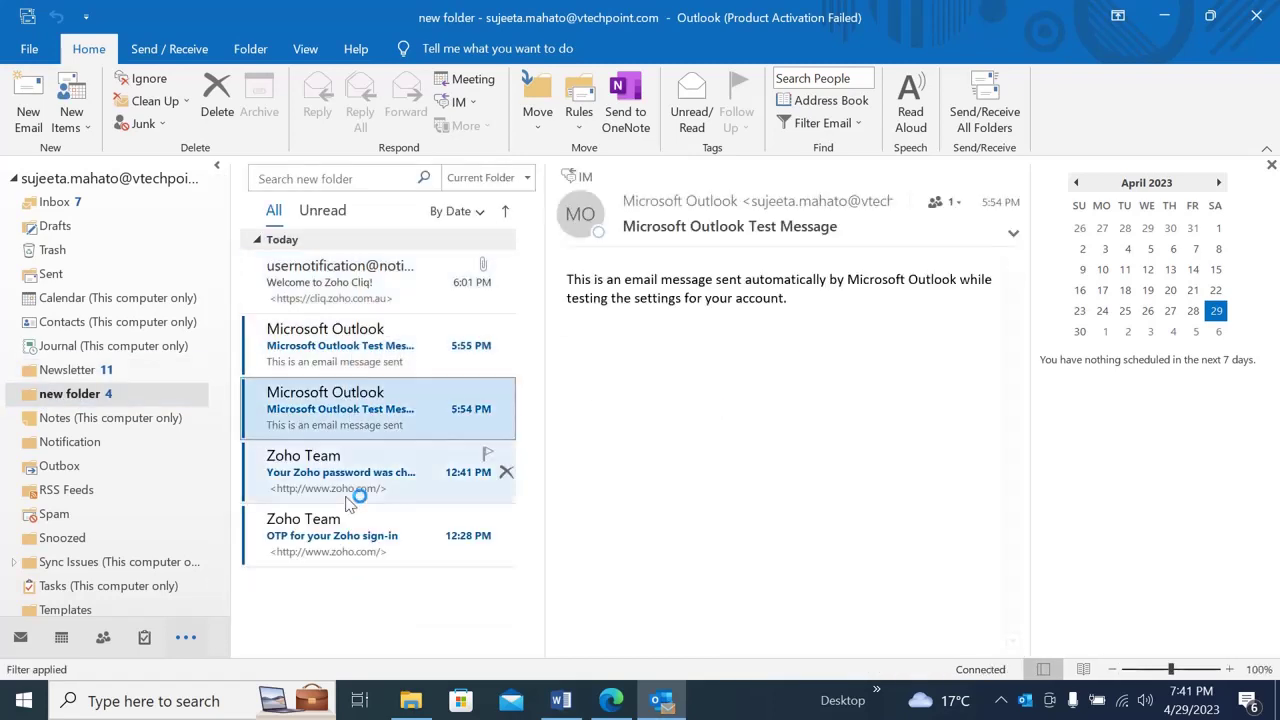